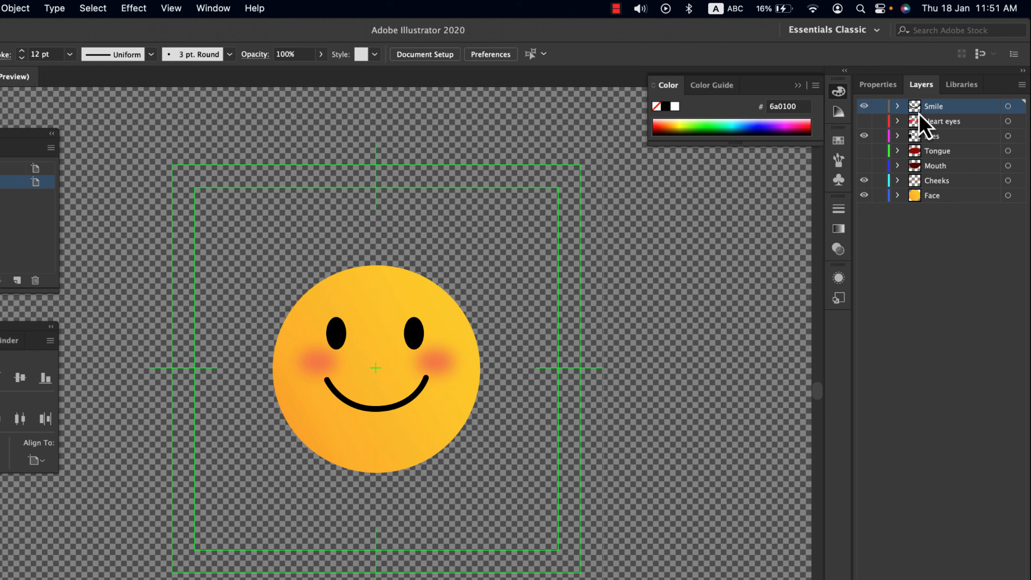
Hide and show the Smile, Eyes, Cheeks and Face layers in turn to inspect the artwork on each.
{"action": "left_click", "coordinate": [864, 106]}
{"action": "left_click", "coordinate": [864, 106]}
{"action": "left_click", "coordinate": [864, 136]}
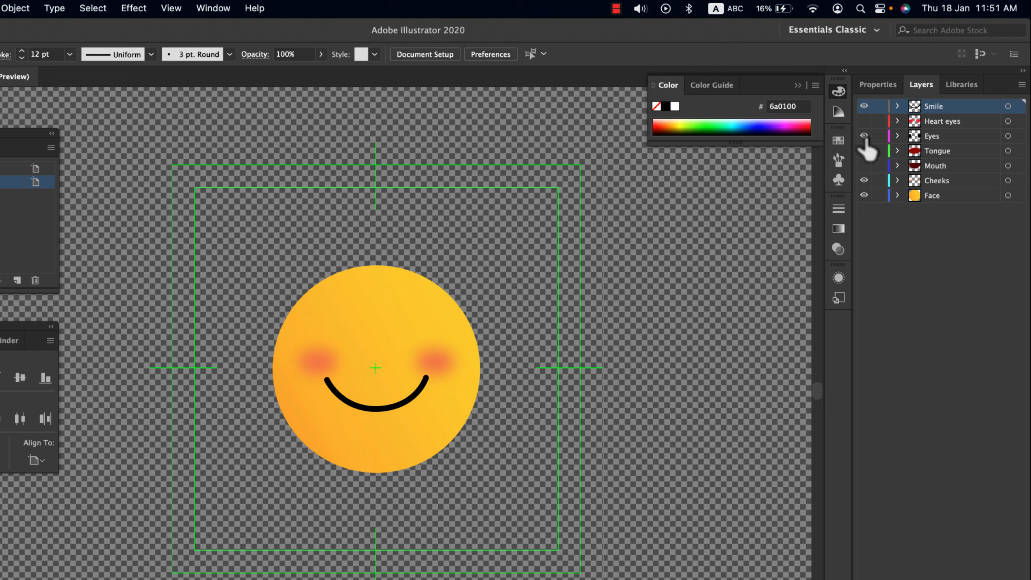
{"action": "left_click", "coordinate": [863, 136]}
{"action": "left_click", "coordinate": [864, 180]}
{"action": "left_click", "coordinate": [863, 180]}
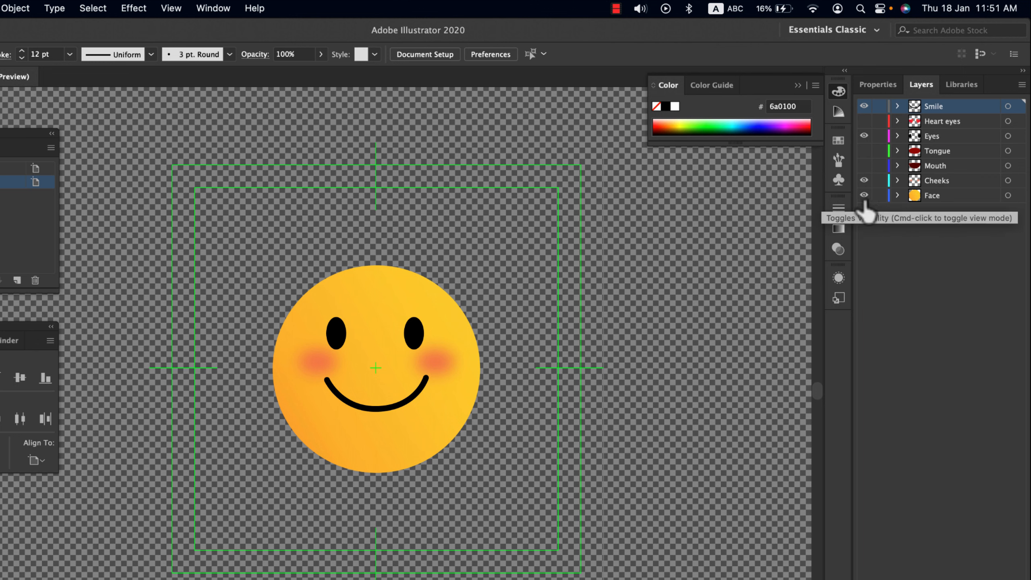
{"action": "left_click", "coordinate": [864, 196]}
{"action": "left_click", "coordinate": [864, 195]}
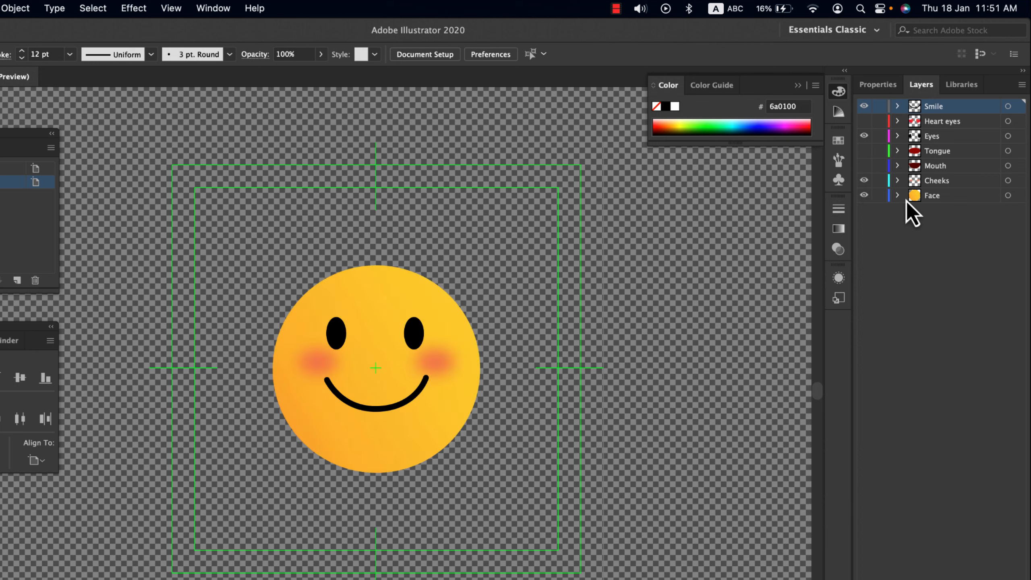
Briefly show the hidden Heart eyes, Tongue and Mouth layers to inspect their artwork, hiding them again.
{"action": "left_click", "coordinate": [864, 122]}
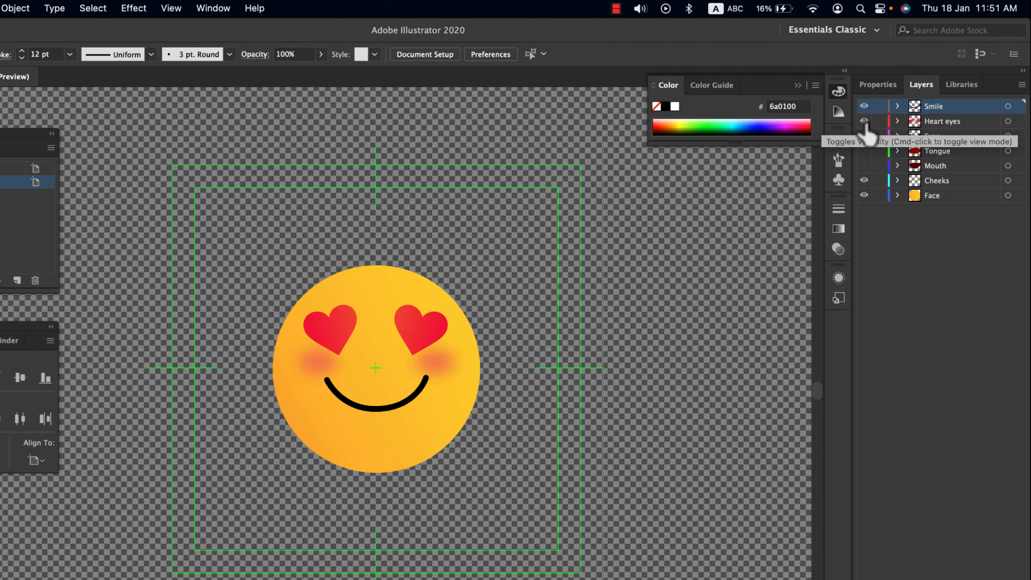
{"action": "left_click", "coordinate": [864, 122]}
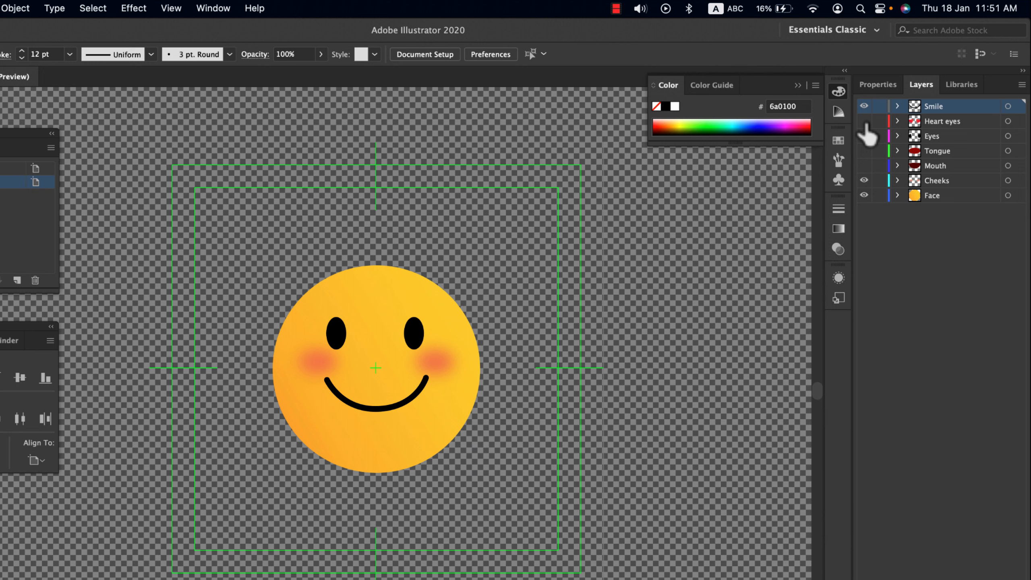
{"action": "left_click", "coordinate": [864, 151]}
{"action": "left_click", "coordinate": [864, 165]}
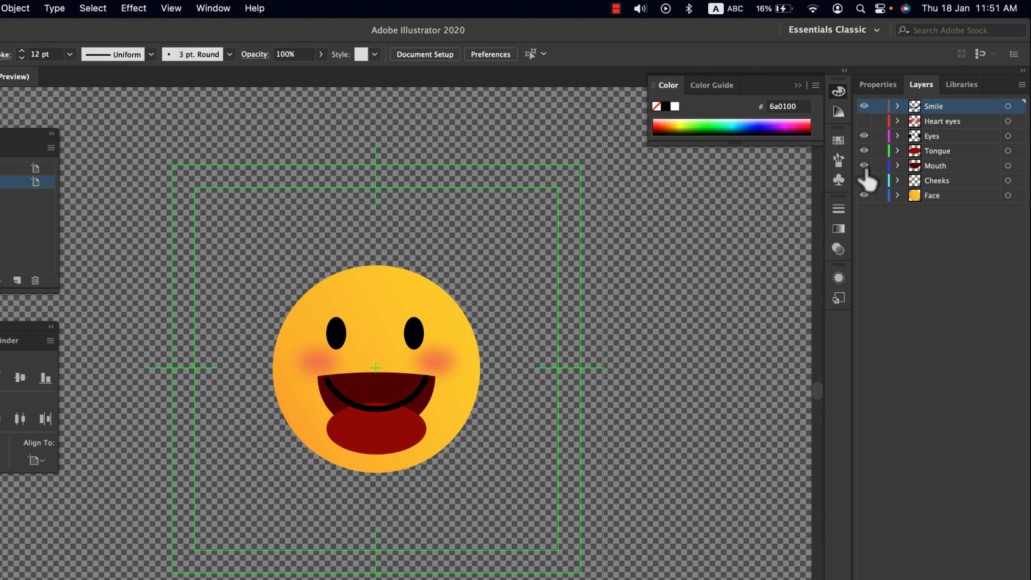
{"action": "left_click", "coordinate": [863, 165]}
{"action": "left_click", "coordinate": [864, 150]}
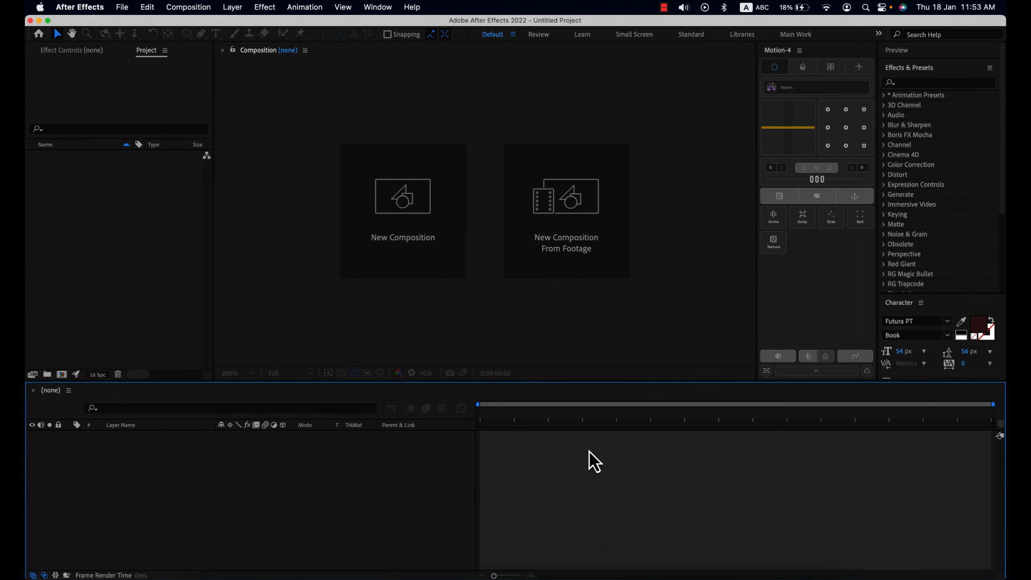
In After Effects, import Emoji.ai from the Loader with Emoji folder as Composition - Retain Layer Sizes.
{"action": "left_click", "coordinate": [446, 328]}
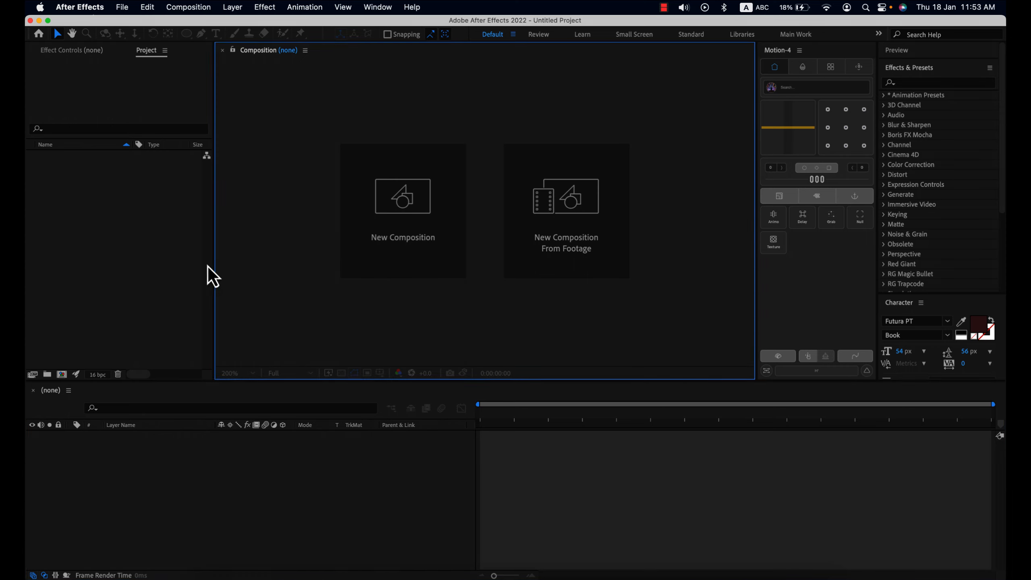
{"action": "left_click", "coordinate": [155, 96]}
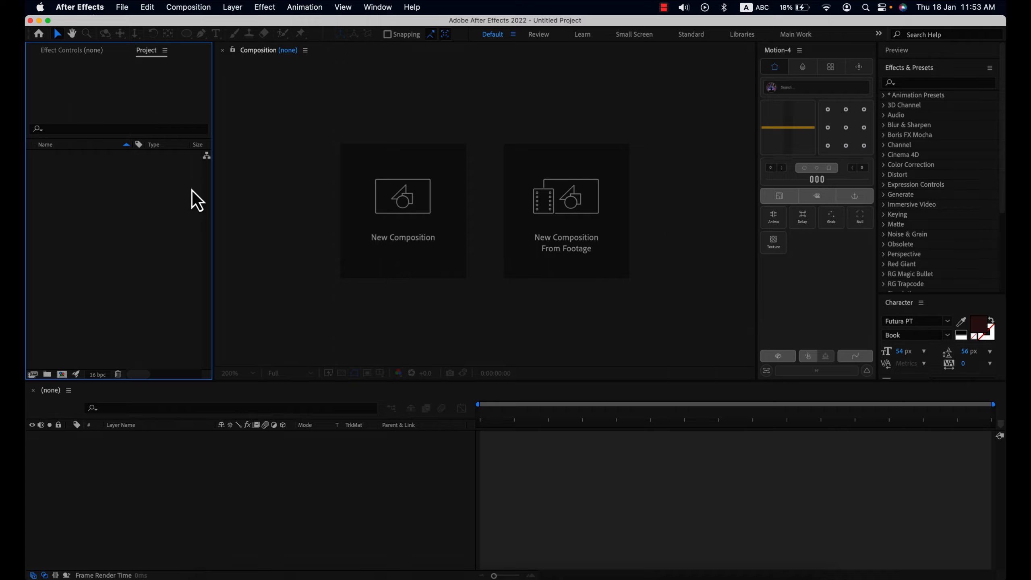
{"action": "left_click", "coordinate": [122, 7]}
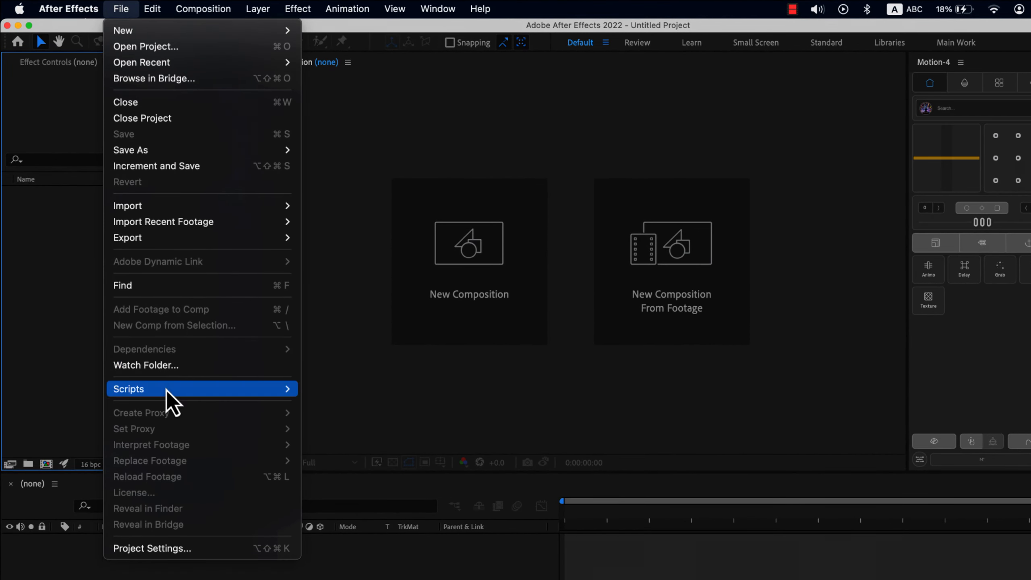
{"action": "mouse_move", "coordinate": [161, 210]}
{"action": "left_click", "coordinate": [329, 207]}
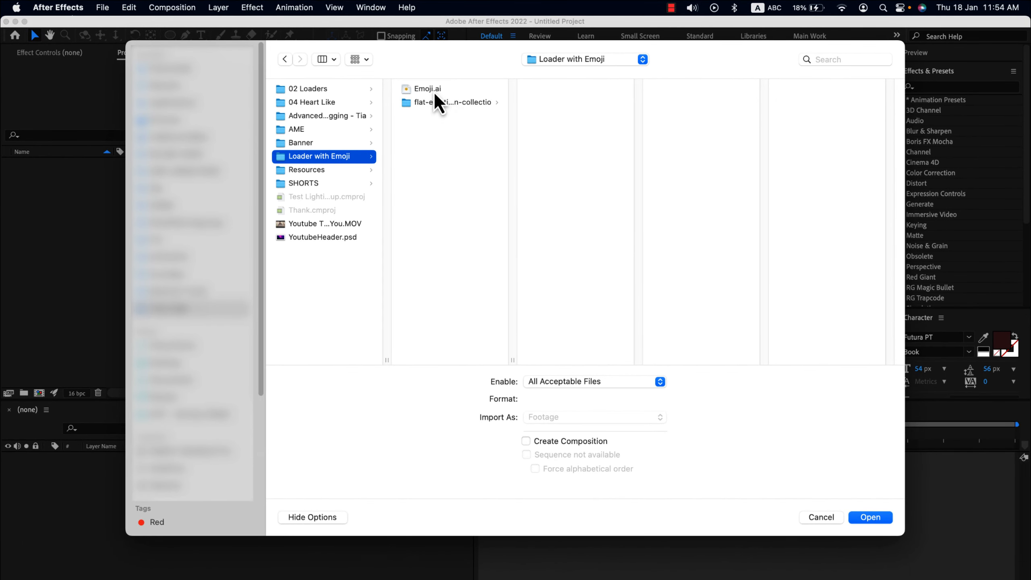
{"action": "left_click", "coordinate": [507, 108]}
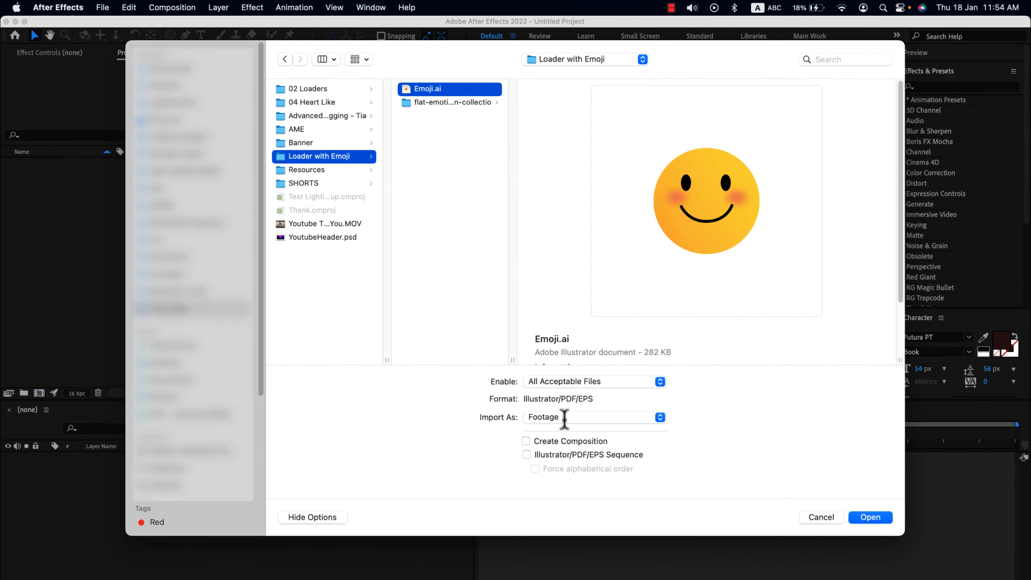
{"action": "left_click", "coordinate": [587, 421]}
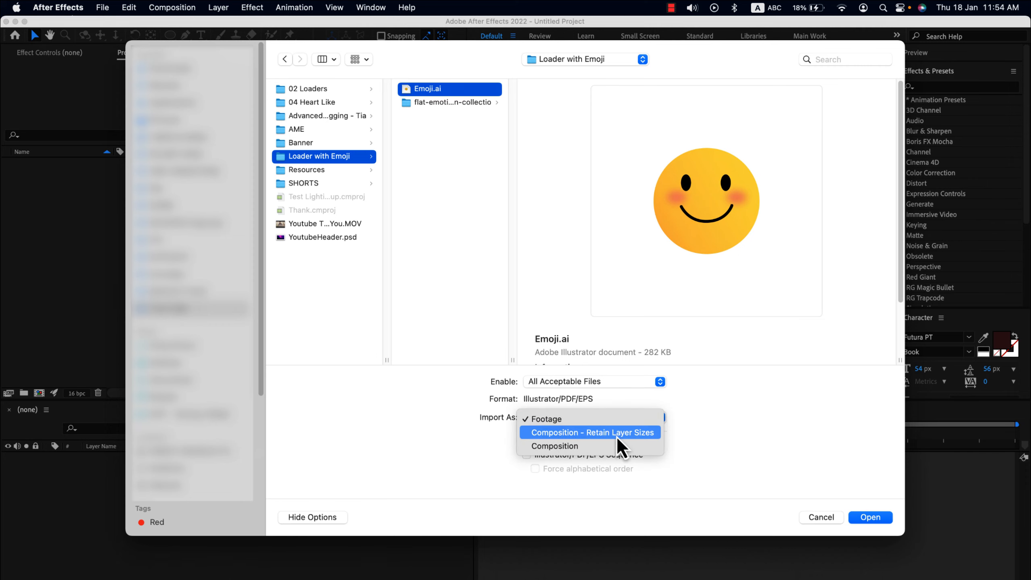
{"action": "left_click", "coordinate": [650, 434]}
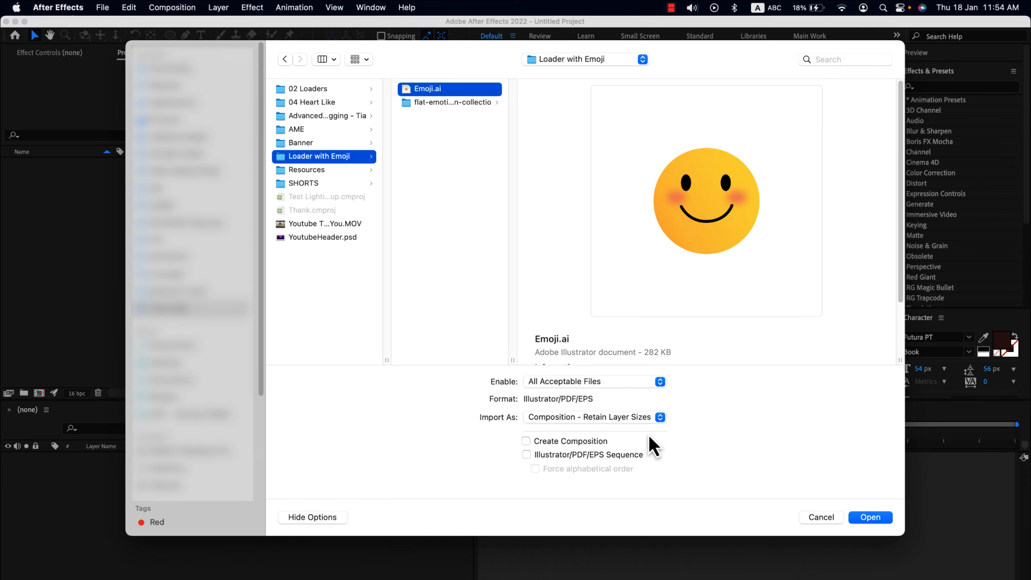
{"action": "left_click", "coordinate": [876, 520]}
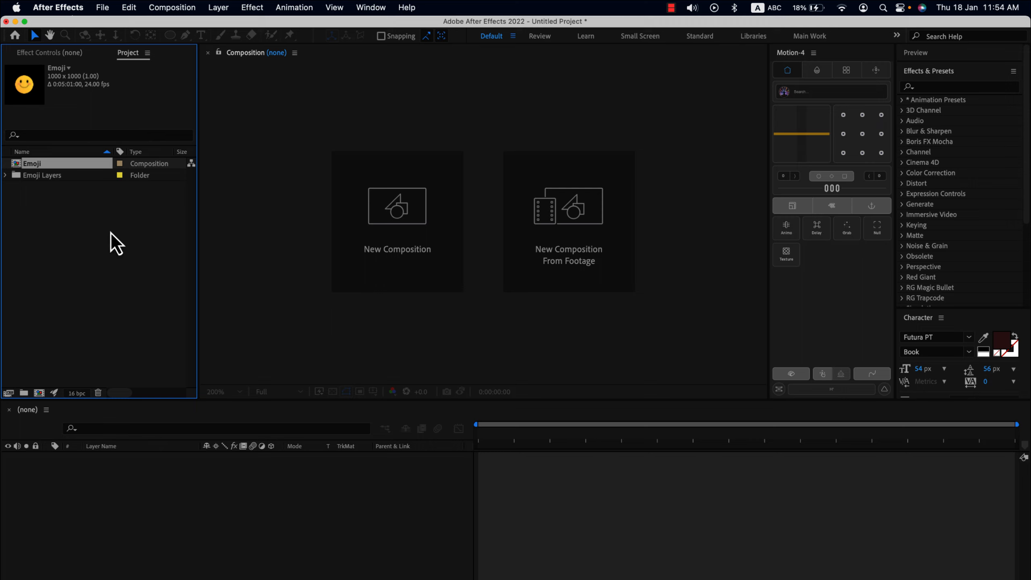
Open the imported Emoji composition from the project items.
{"action": "left_click", "coordinate": [92, 207]}
{"action": "left_click", "coordinate": [59, 164]}
{"action": "double_click", "coordinate": [74, 164]}
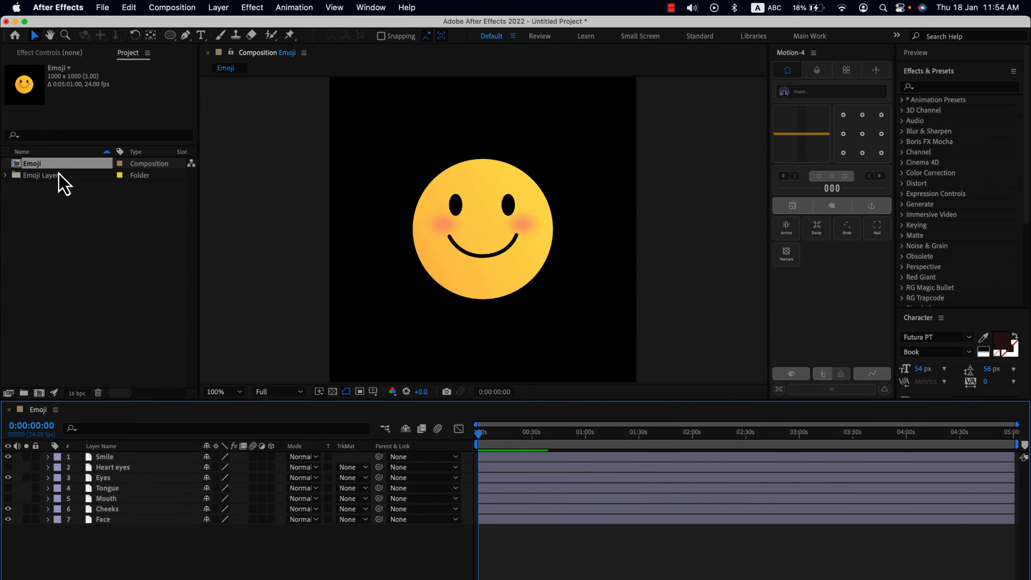
Make the hidden Mouth, Tongue and Heart eyes layers visible in the Emoji composition.
{"action": "key", "text": "comma"}
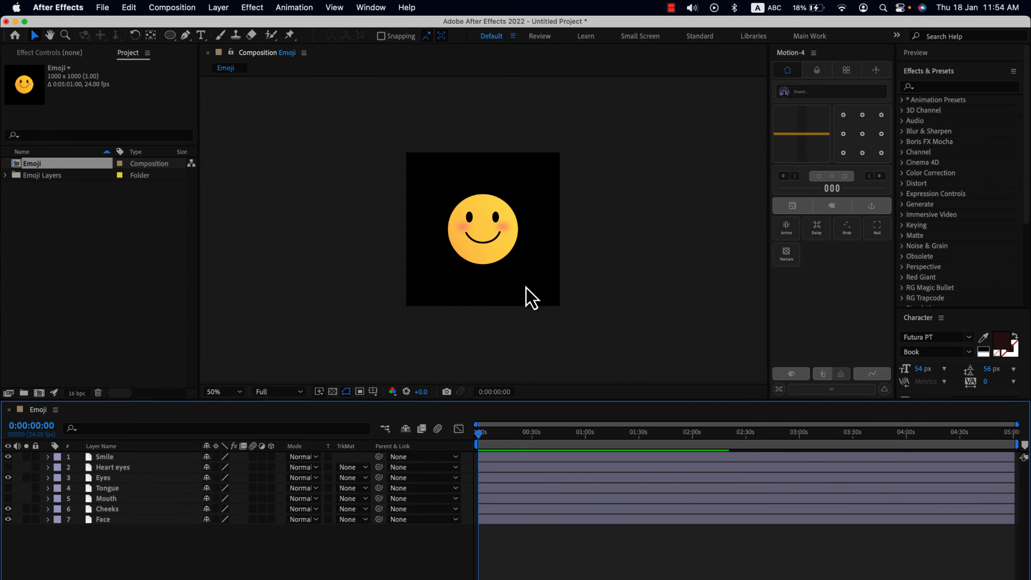
{"action": "key", "text": "period"}
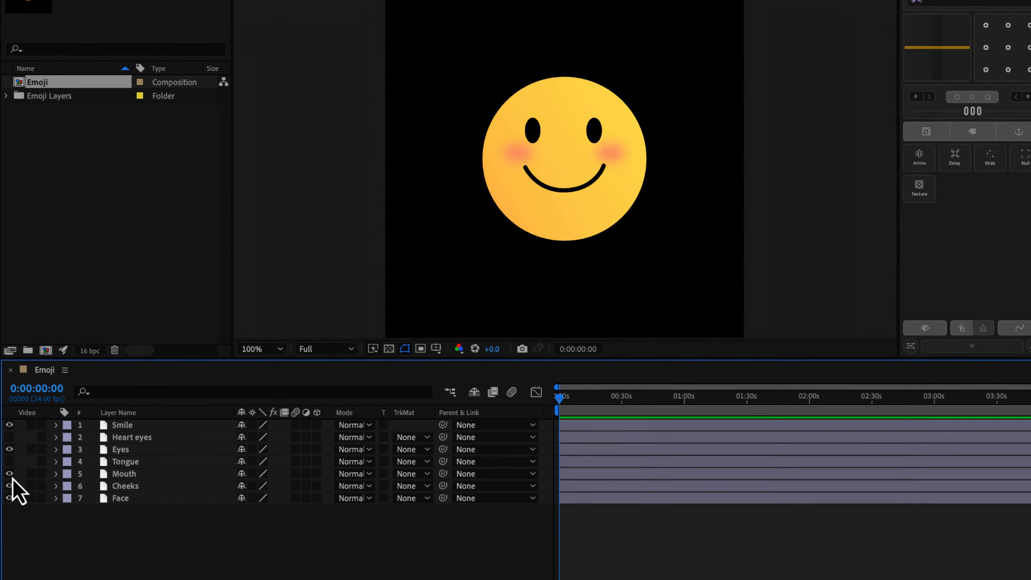
{"action": "left_click_drag", "start_coordinate": [7, 496], "coordinate": [7, 485]}
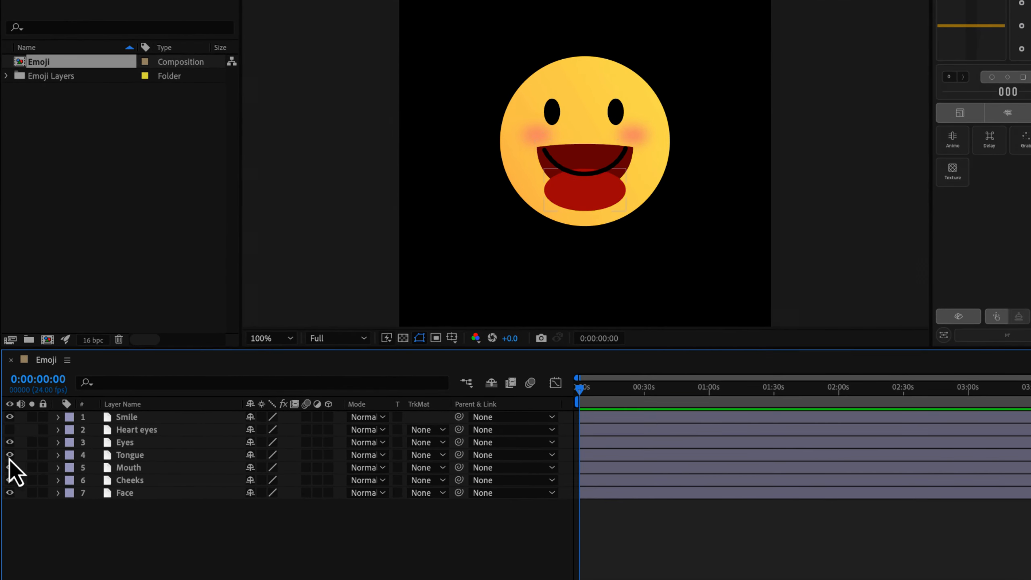
{"action": "left_click", "coordinate": [10, 429]}
Create shapes from all seven vector layers and move the resulting outline layers above the original Illustrator layers.
{"action": "left_click_drag", "start_coordinate": [183, 522], "coordinate": [148, 421]}
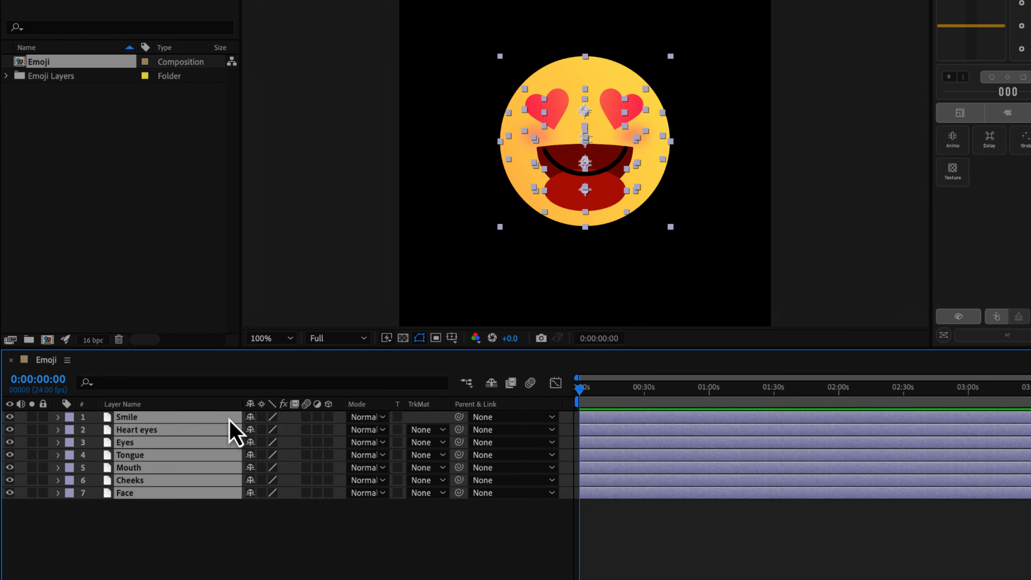
{"action": "right_click", "coordinate": [212, 418]}
{"action": "mouse_move", "coordinate": [294, 484]}
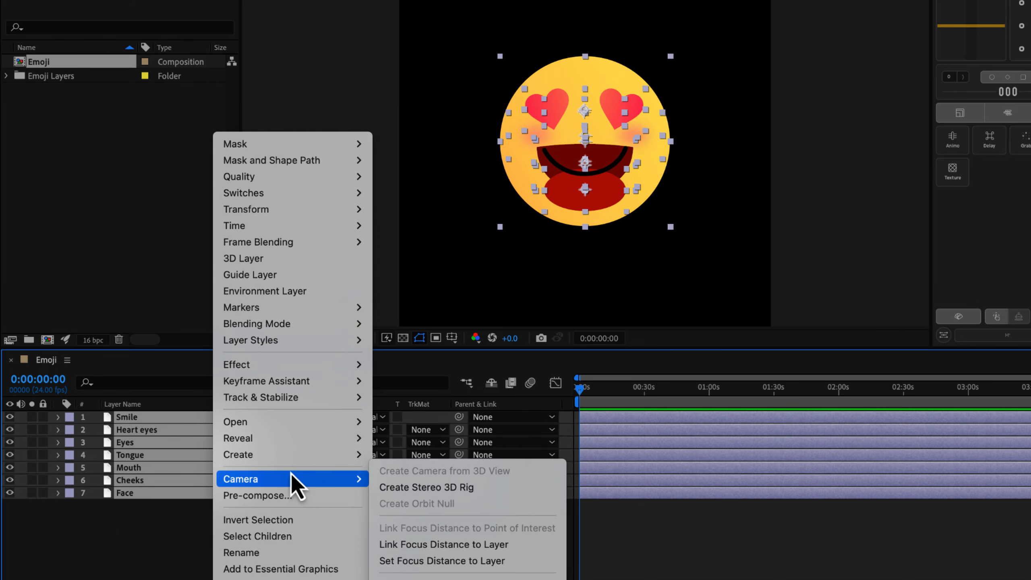
{"action": "mouse_move", "coordinate": [282, 456]}
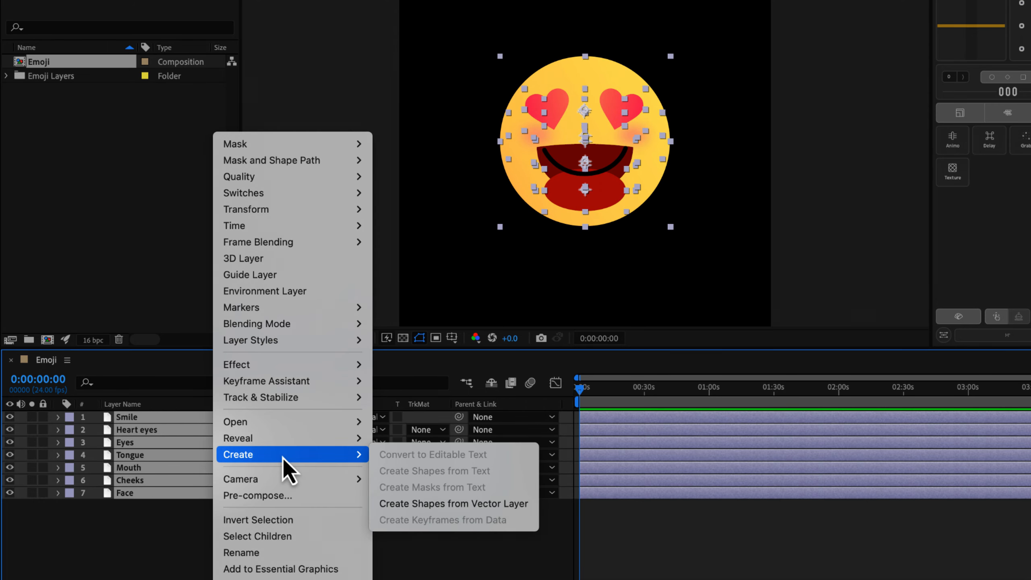
{"action": "left_click", "coordinate": [453, 505]}
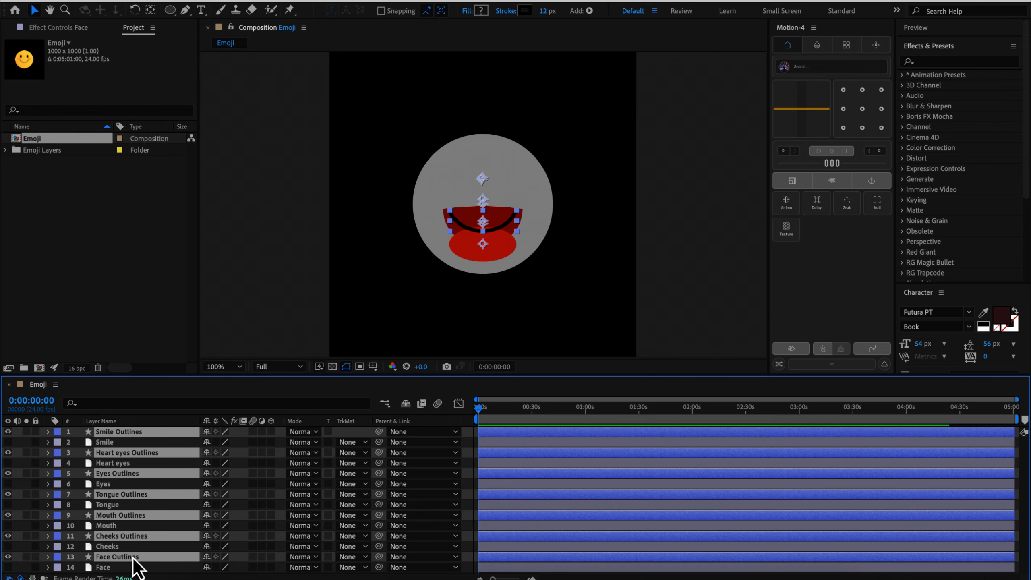
{"action": "left_click_drag", "start_coordinate": [134, 558], "coordinate": [135, 443]}
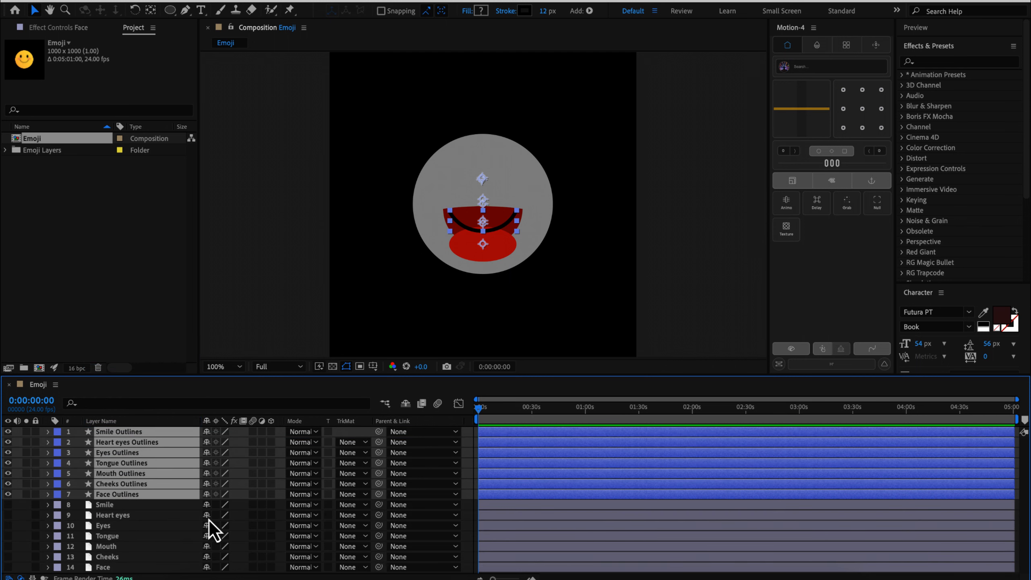
Compare the group of outline shape layers with the group of original Illustrator layers by selecting each in turn.
{"action": "left_click", "coordinate": [131, 511]}
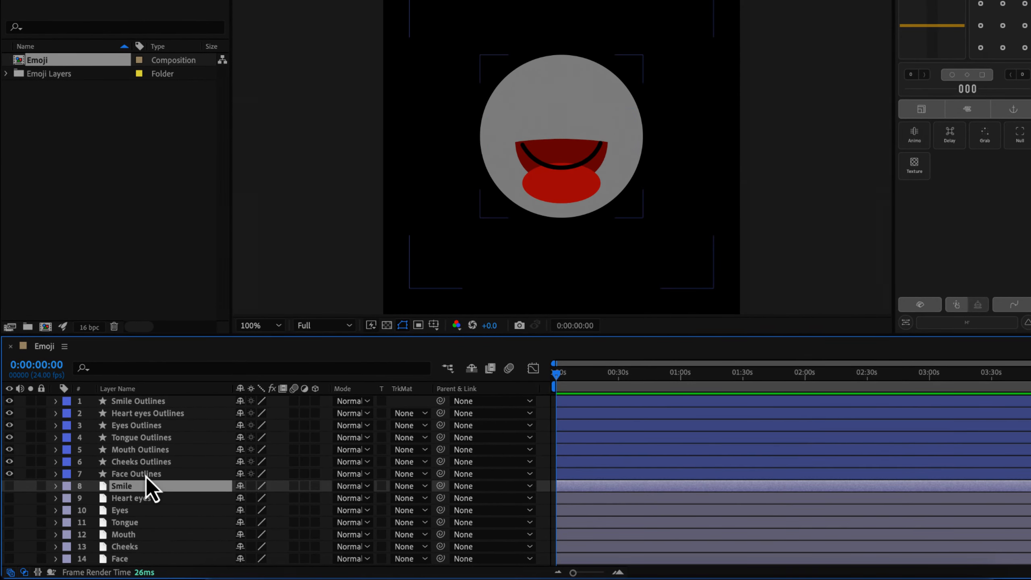
{"action": "left_click", "coordinate": [134, 494]}
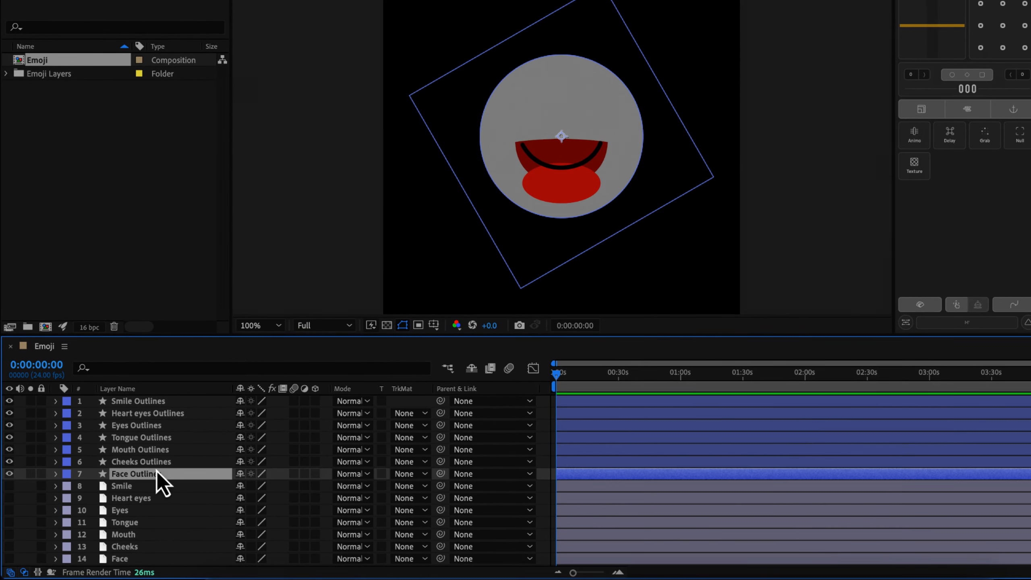
{"action": "left_click", "coordinate": [138, 403], "text": "shift"}
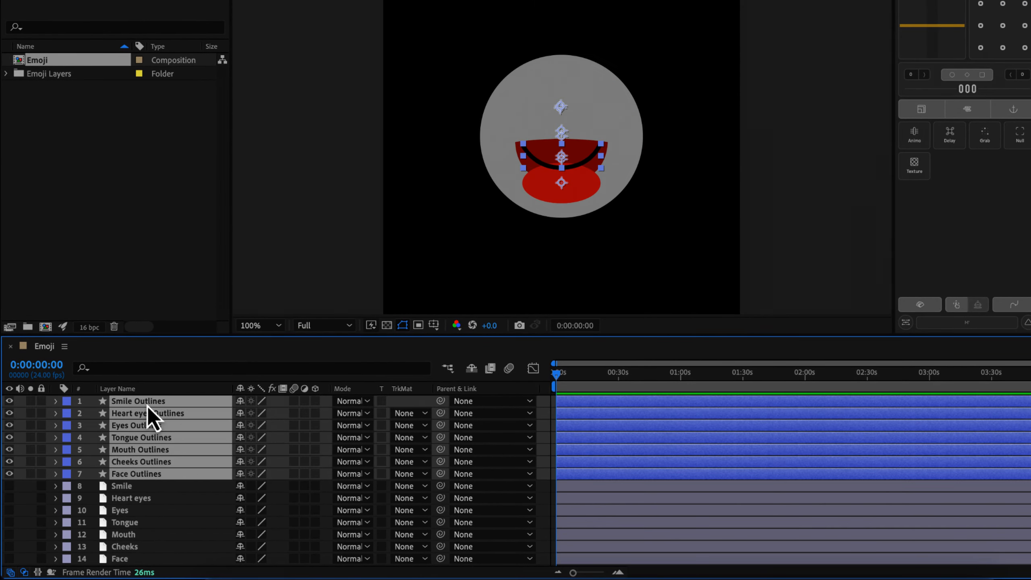
{"action": "left_click", "coordinate": [146, 477]}
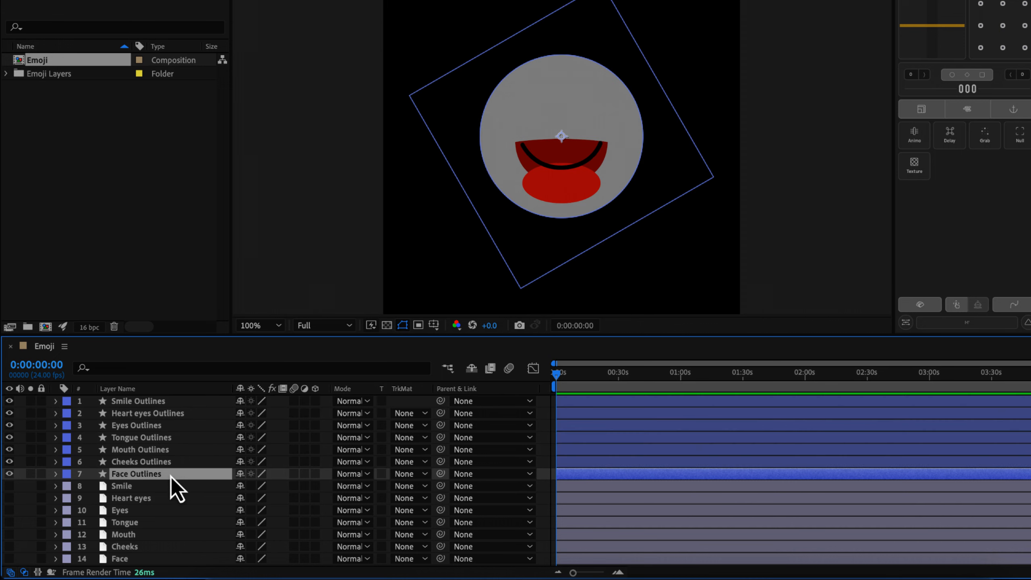
{"action": "left_click", "coordinate": [128, 488]}
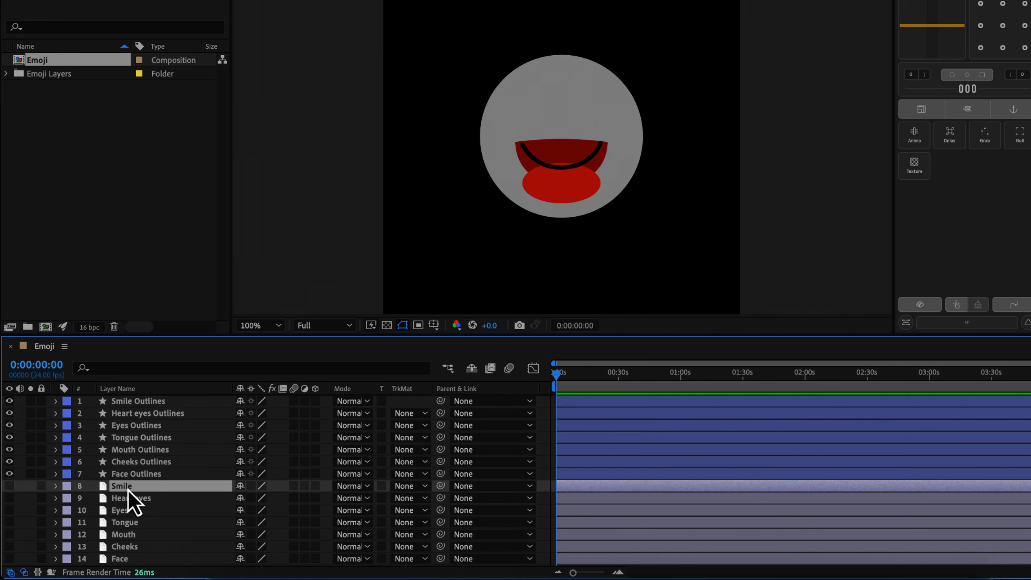
{"action": "left_click", "coordinate": [139, 558], "text": "shift"}
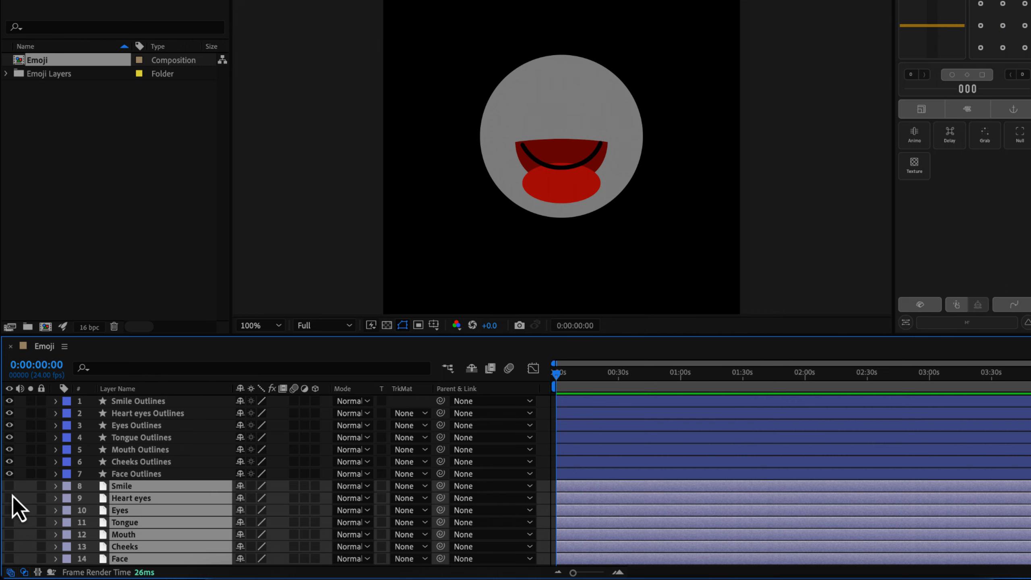
{"action": "left_click", "coordinate": [160, 474]}
{"action": "left_click", "coordinate": [156, 404]}
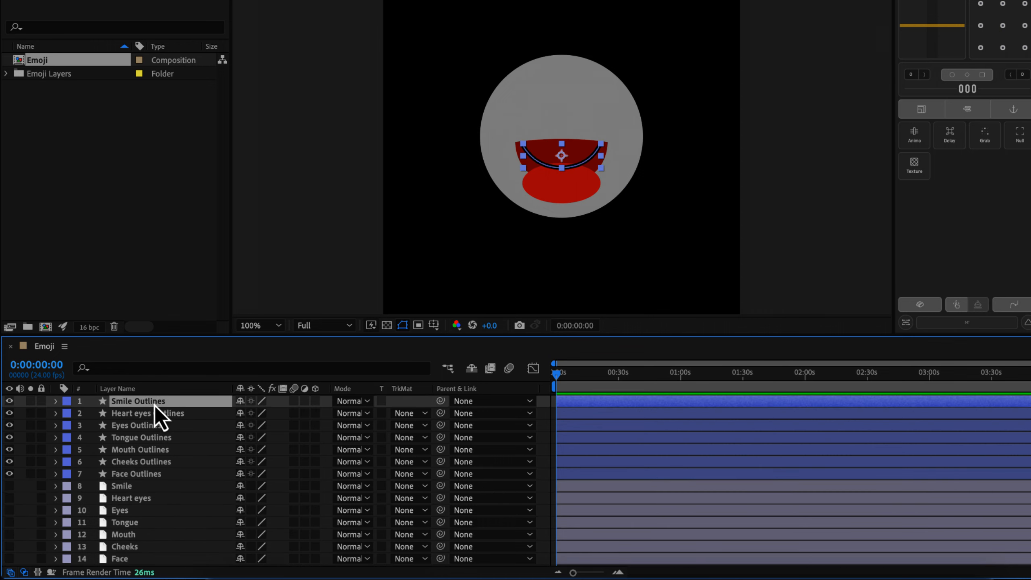
Set the fill colour of the Heart eyes Outlines layer to red, ED4D4D.
{"action": "left_click", "coordinate": [154, 417]}
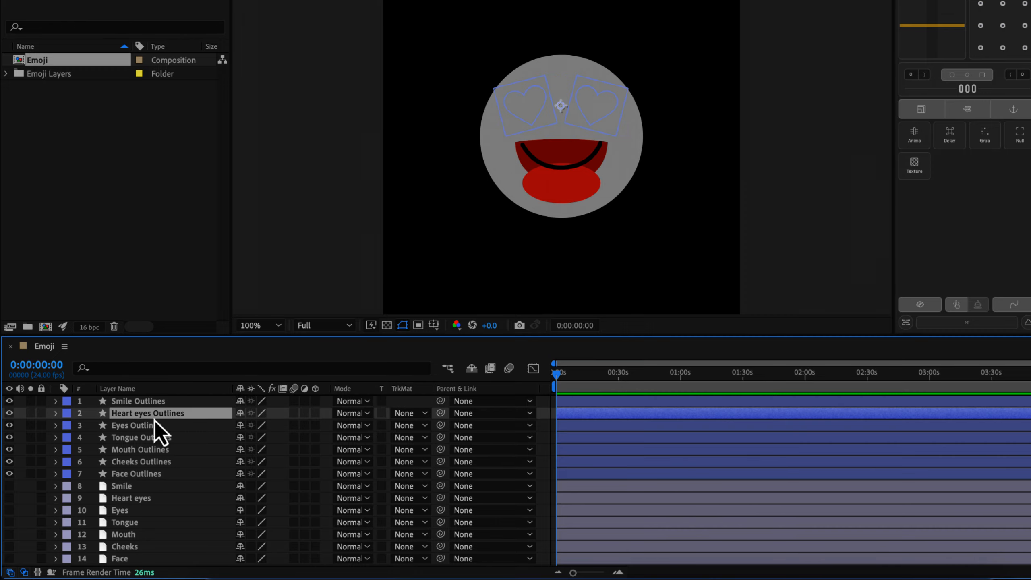
{"action": "left_click", "coordinate": [9, 416]}
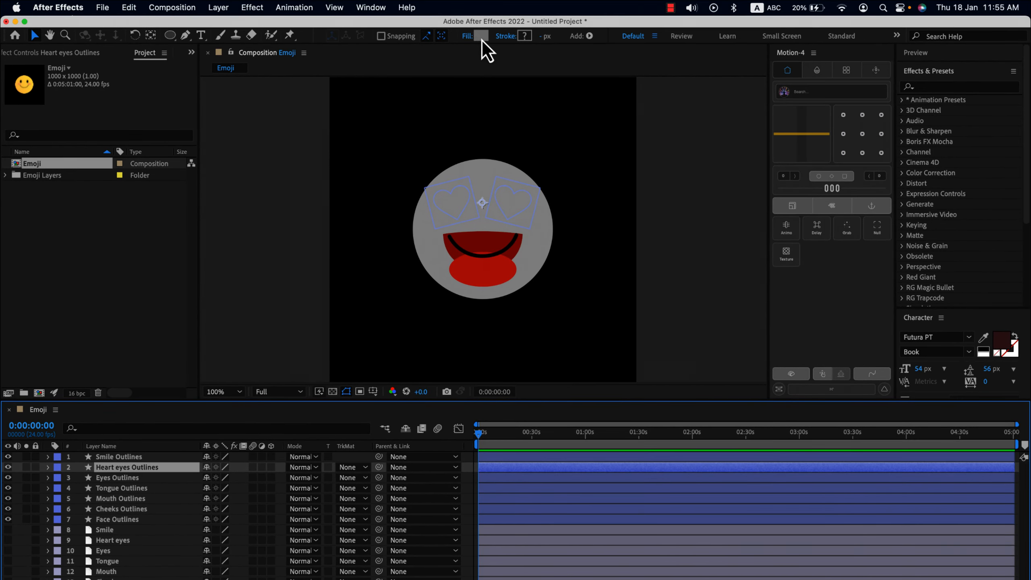
{"action": "left_click", "coordinate": [481, 36]}
{"action": "left_click_drag", "start_coordinate": [156, 357], "coordinate": [150, 356]}
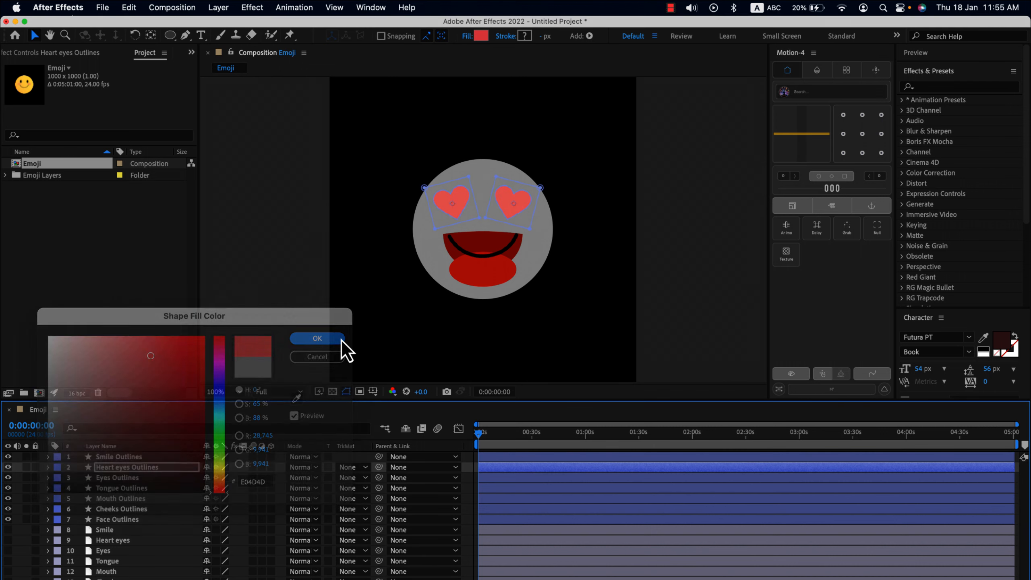
{"action": "left_click", "coordinate": [342, 340]}
Move the Eyes Outlines layer above Heart eyes Outlines and hide the Heart eyes, Tongue, Mouth and Cheeks outline layers.
{"action": "left_click", "coordinate": [128, 478]}
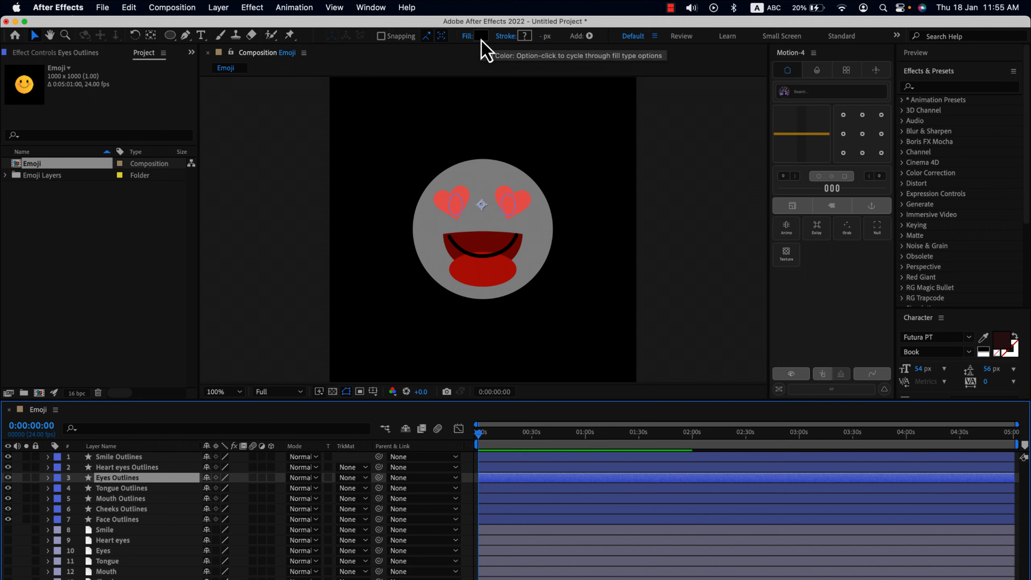
{"action": "left_click_drag", "start_coordinate": [127, 467], "coordinate": [128, 466]}
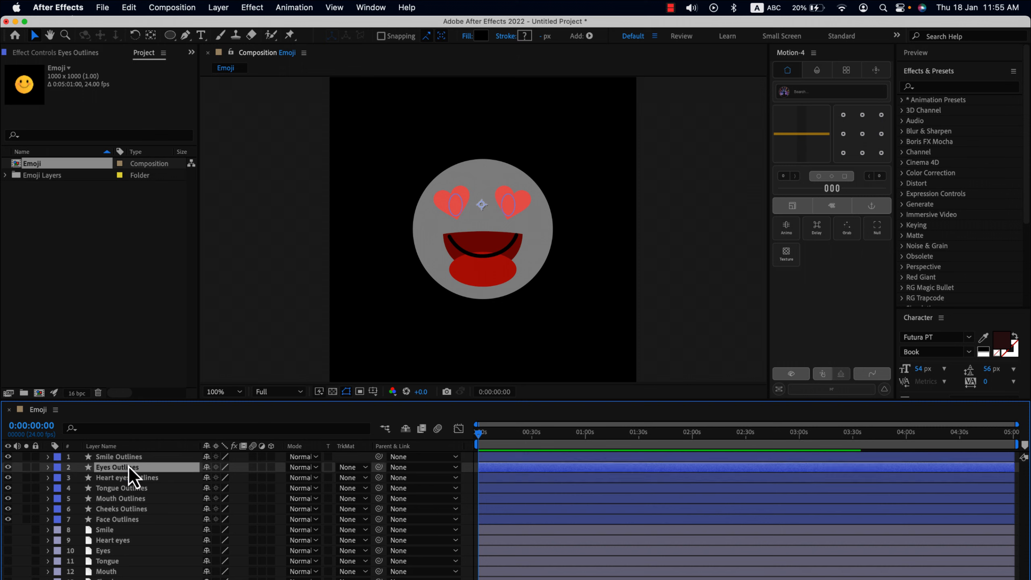
{"action": "left_click", "coordinate": [111, 478]}
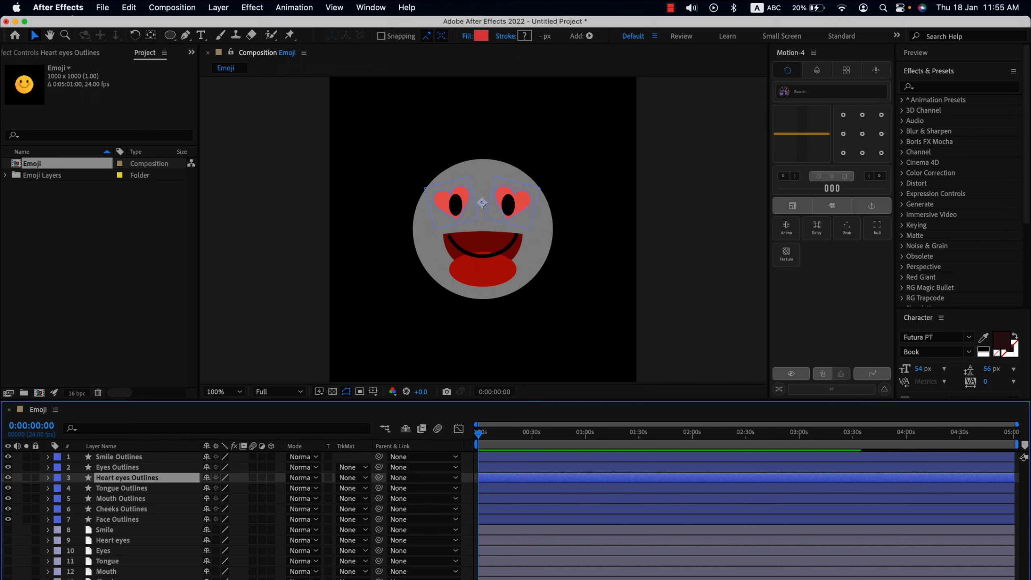
{"action": "left_click", "coordinate": [7, 478]}
{"action": "left_click", "coordinate": [129, 488]}
{"action": "left_click", "coordinate": [124, 500], "text": "shift"}
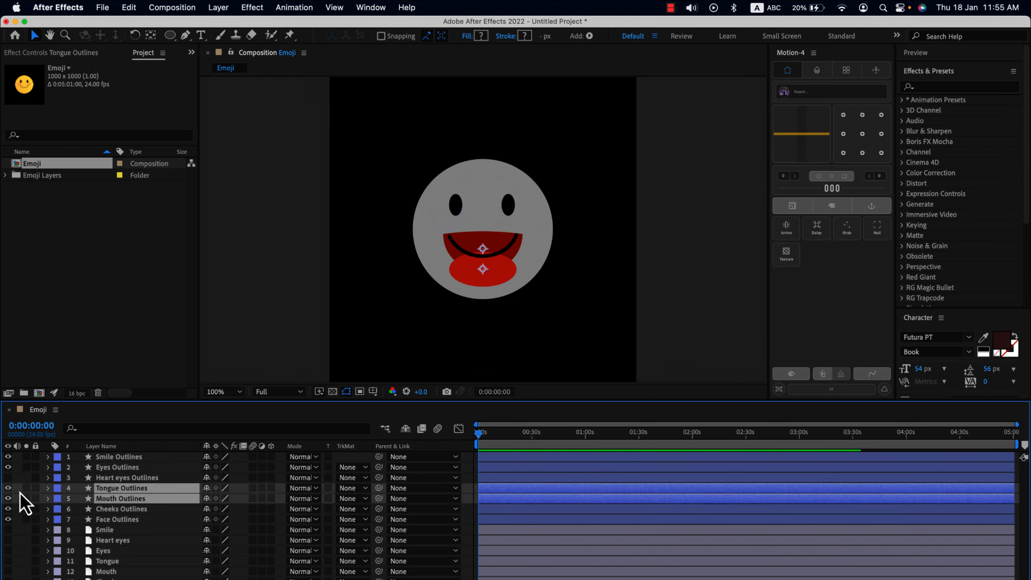
{"action": "left_click", "coordinate": [8, 496]}
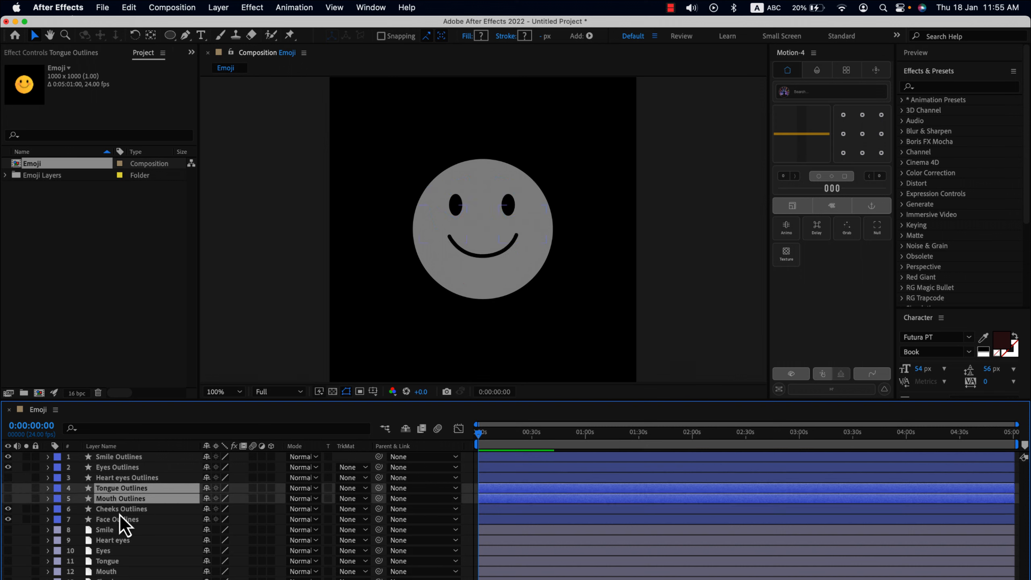
Set the fill colour of the Face Outlines layer to yellow, FFD21A.
{"action": "left_click", "coordinate": [129, 520]}
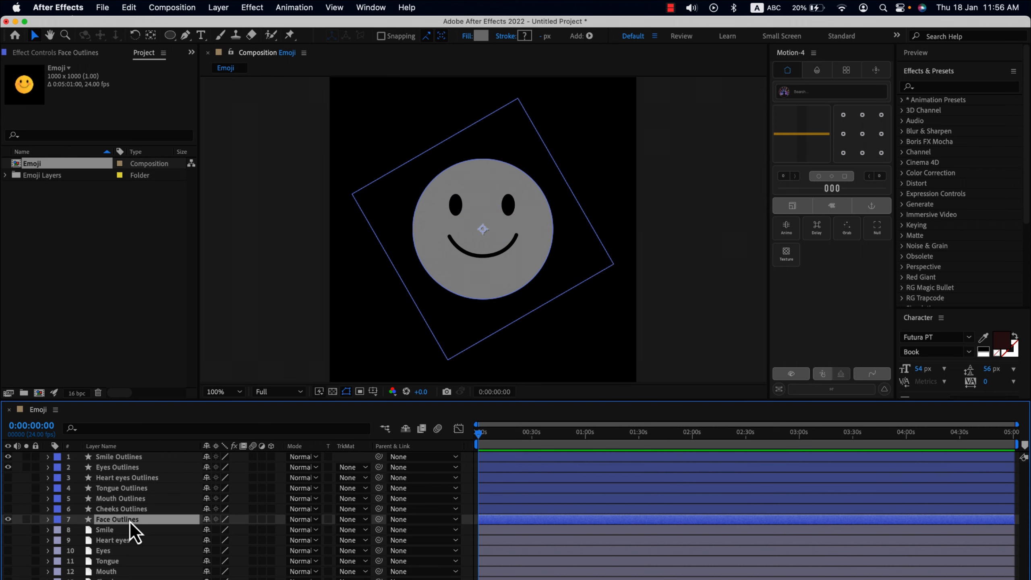
{"action": "left_click", "coordinate": [480, 37]}
{"action": "left_click", "coordinate": [219, 473]}
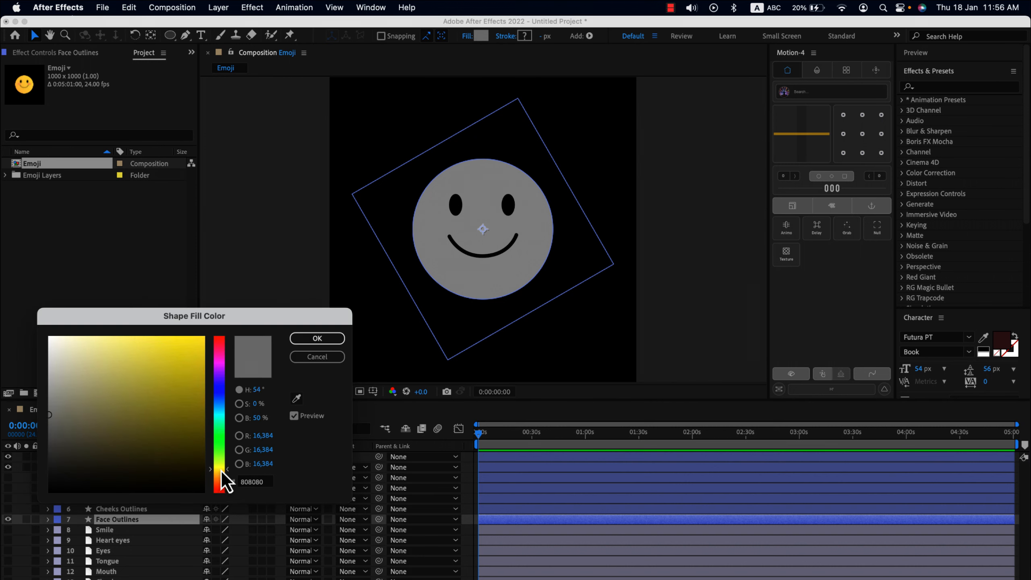
{"action": "left_click", "coordinate": [189, 336]}
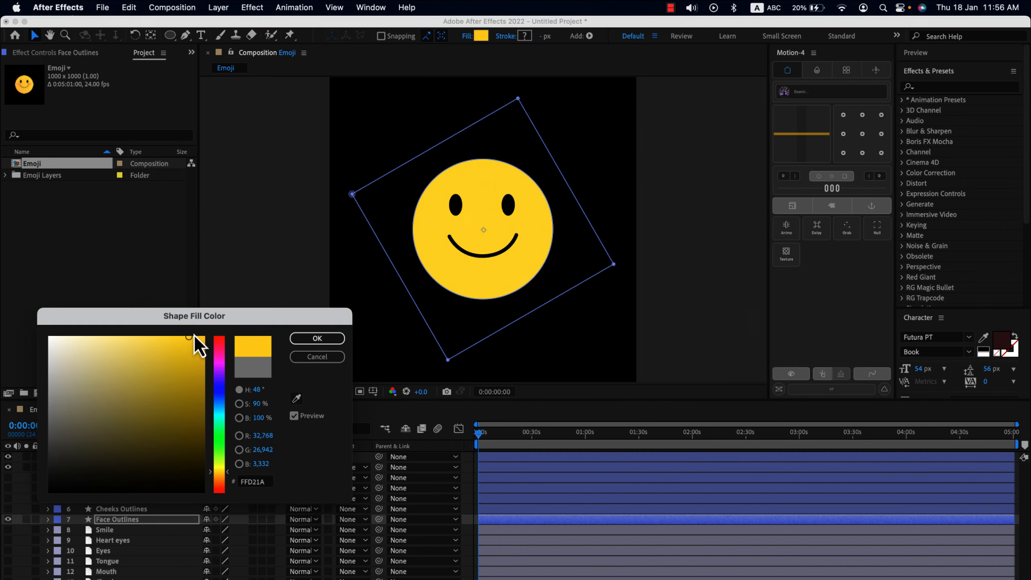
{"action": "left_click", "coordinate": [315, 338]}
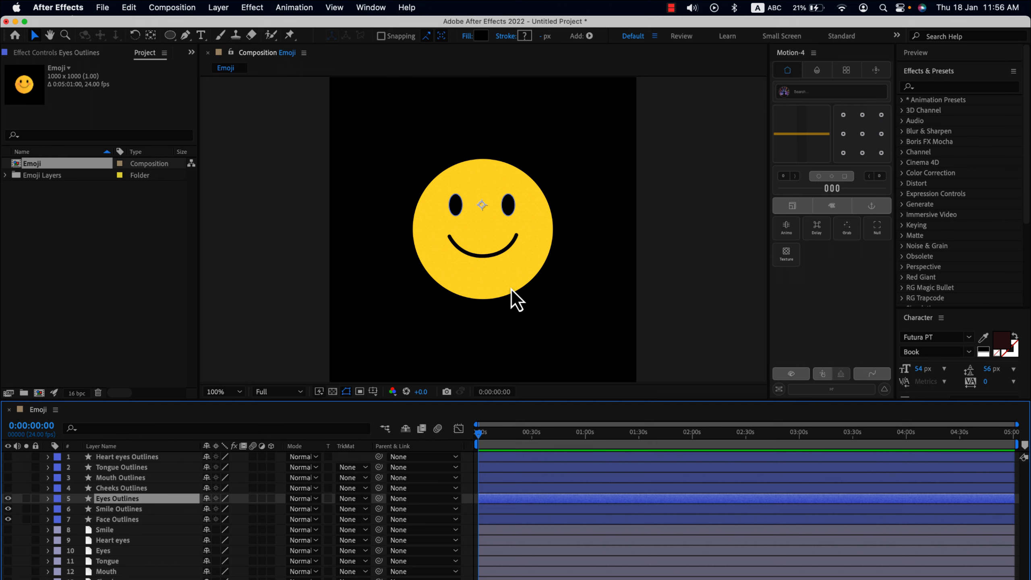
Mark the Heart eyes, Tongue, Mouth and Cheeks outline layers and all seven original Illustrator layers as shy.
{"action": "left_click", "coordinate": [136, 529]}
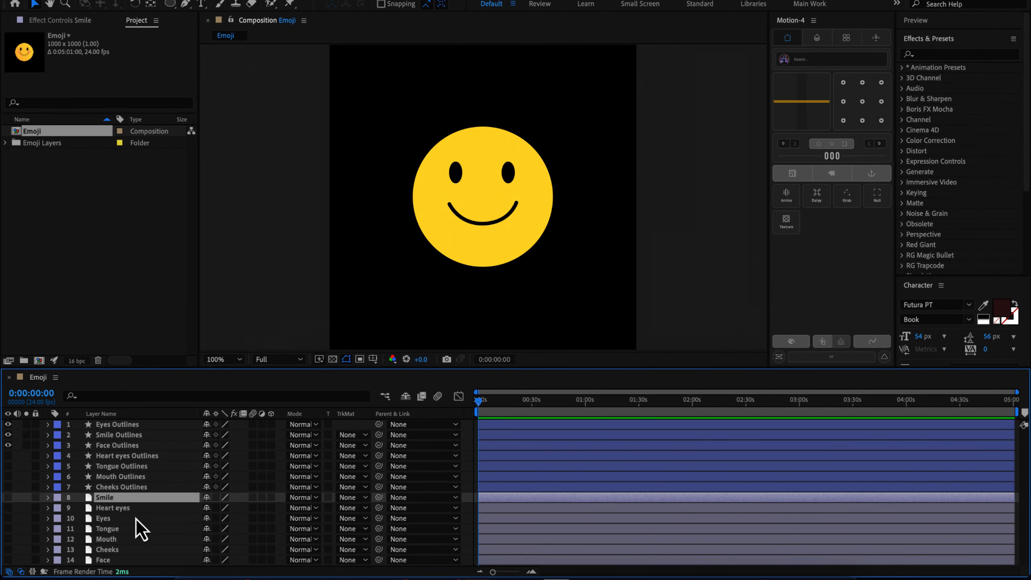
{"action": "left_click", "coordinate": [136, 560], "text": "shift"}
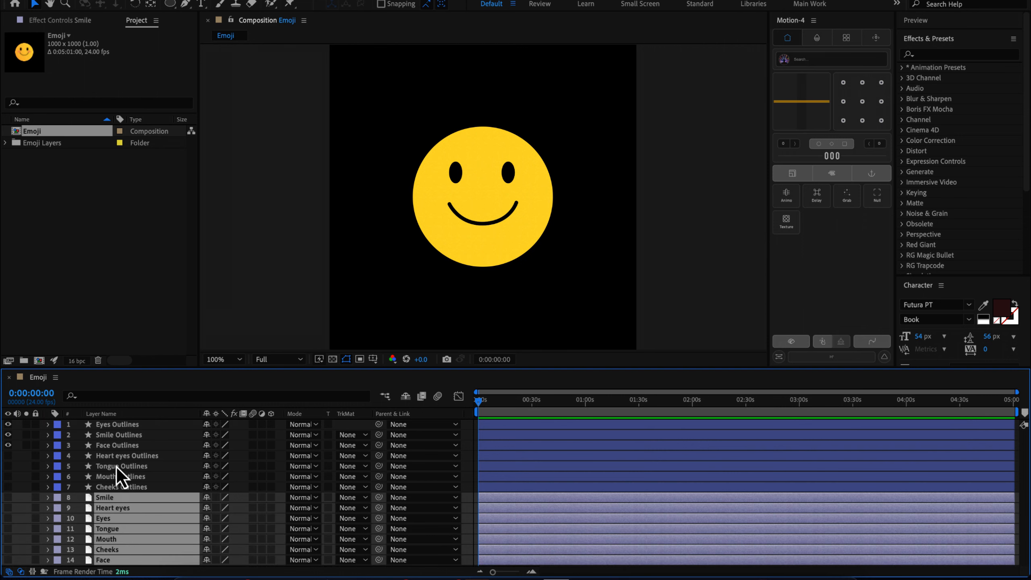
{"action": "left_click", "coordinate": [118, 457]}
{"action": "left_click", "coordinate": [117, 561], "text": "shift"}
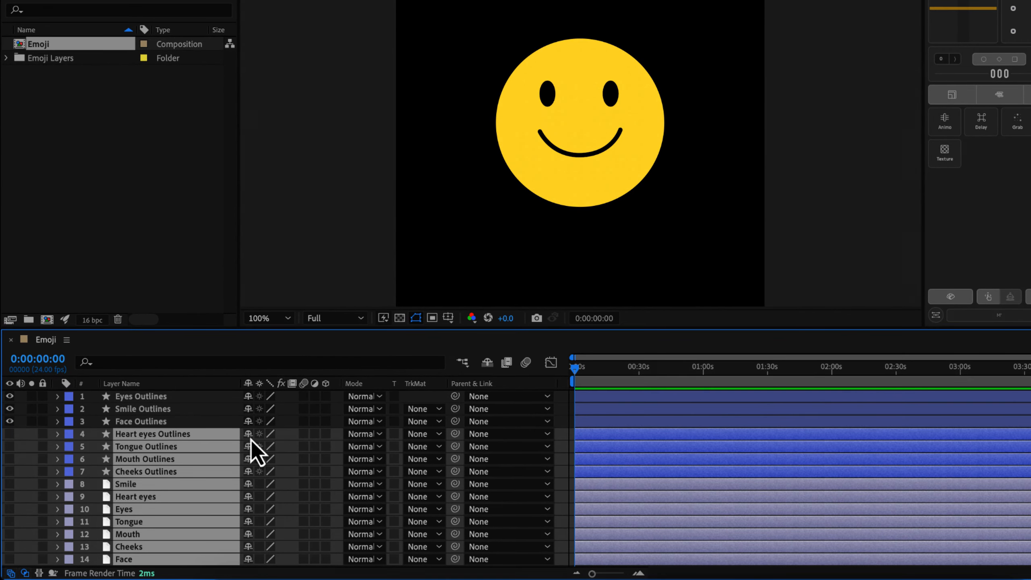
{"action": "left_click", "coordinate": [251, 440]}
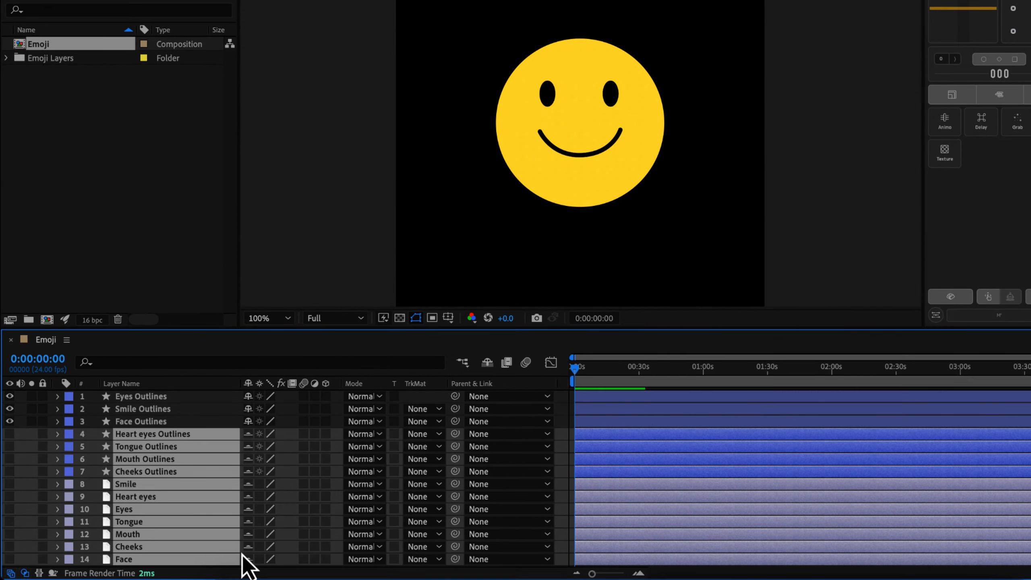
Toggle the hiding of shy layers in the Emoji timeline, leaving only the eyes, smile and face layers listed.
{"action": "left_click", "coordinate": [489, 368]}
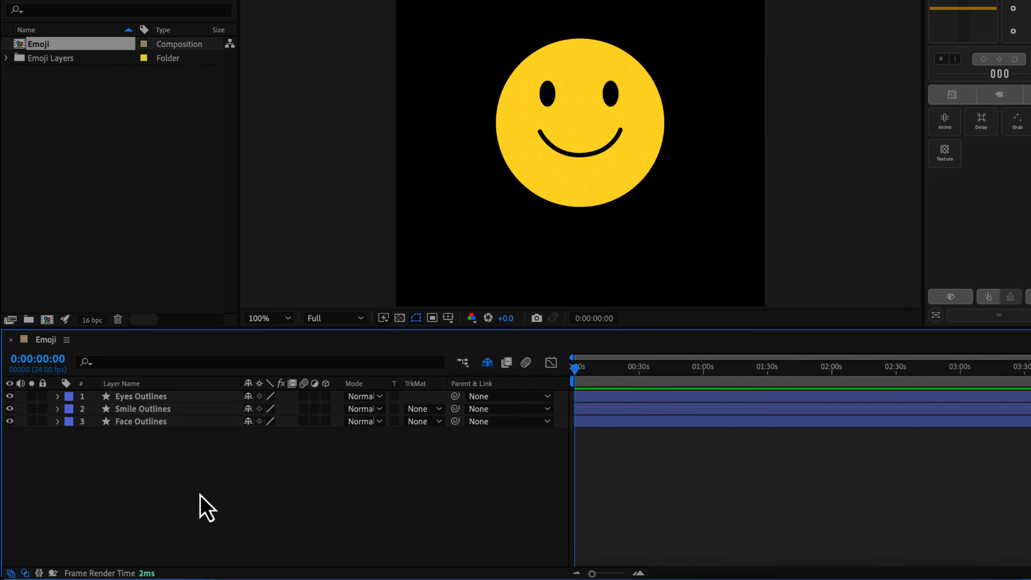
{"action": "left_click", "coordinate": [489, 369]}
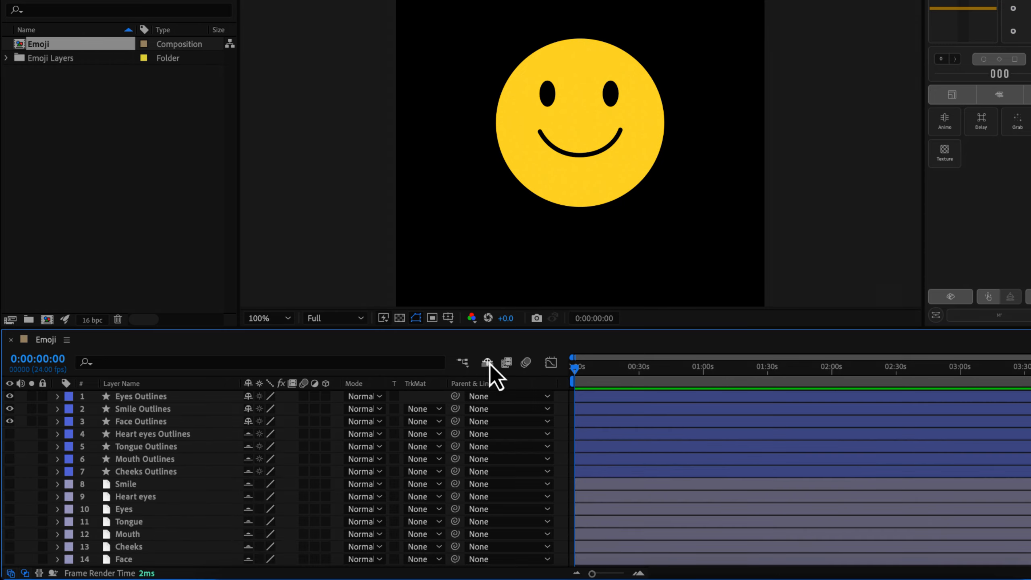
{"action": "left_click", "coordinate": [488, 365]}
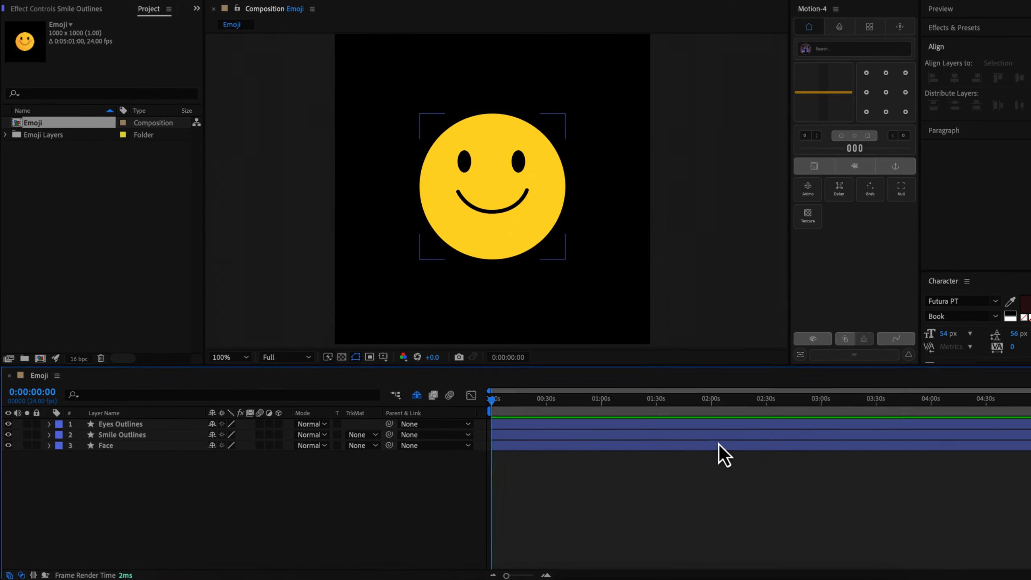
{"action": "key", "text": "semicolon"}
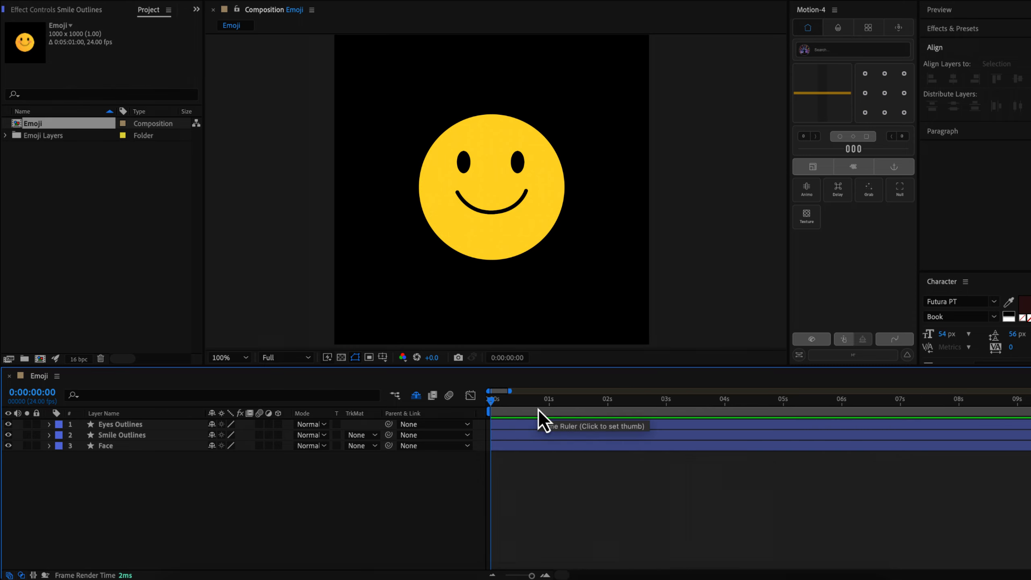
{"action": "key", "text": "minus"}
{"action": "key", "text": "semicolon"}
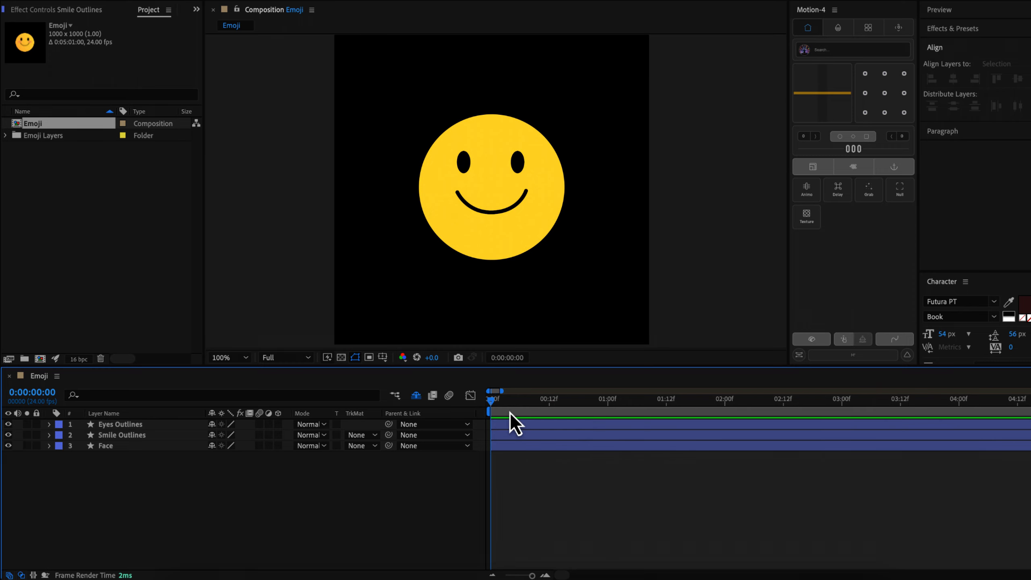
{"action": "key", "text": "minus"}
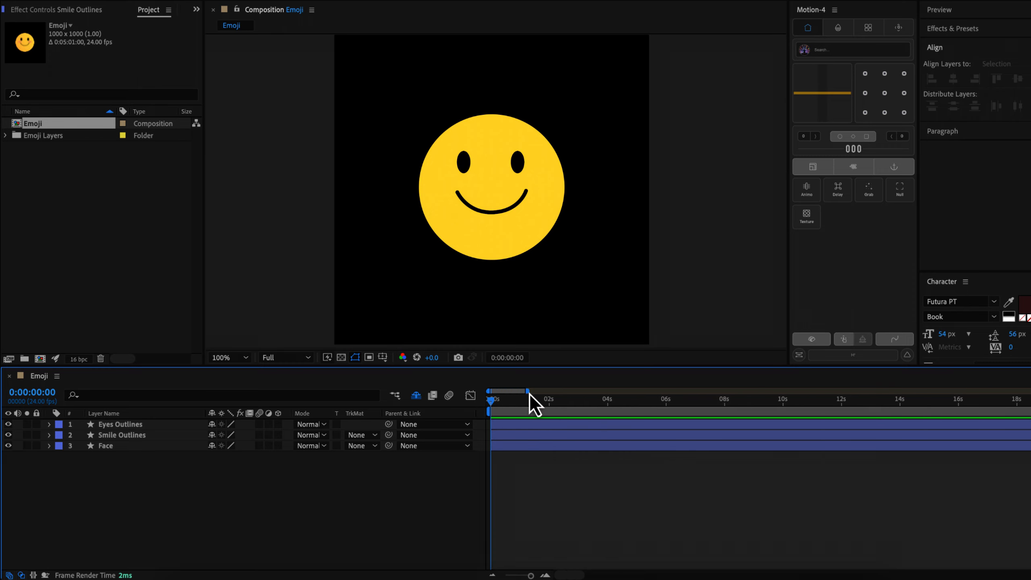
{"action": "mouse_move", "coordinate": [529, 396]}
{"action": "left_mouse_down"}
{"action": "mouse_move", "coordinate": [555, 394]}
{"action": "mouse_move", "coordinate": [534, 397]}
{"action": "left_mouse_up"}
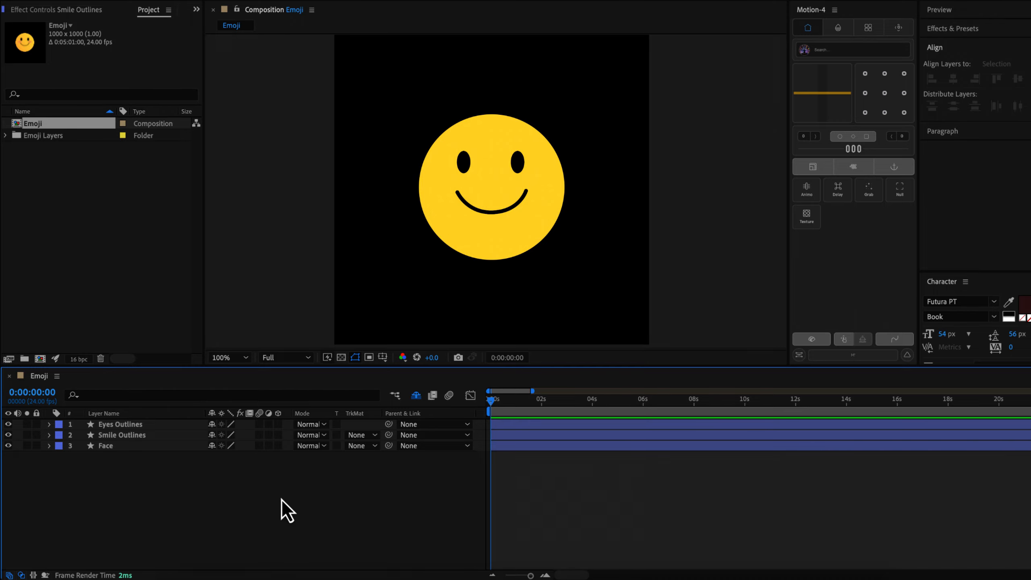
Create a null object in the Emoji composition and parent the Eyes Outlines and Smile Outlines layers to it.
{"action": "right_click", "coordinate": [231, 470]}
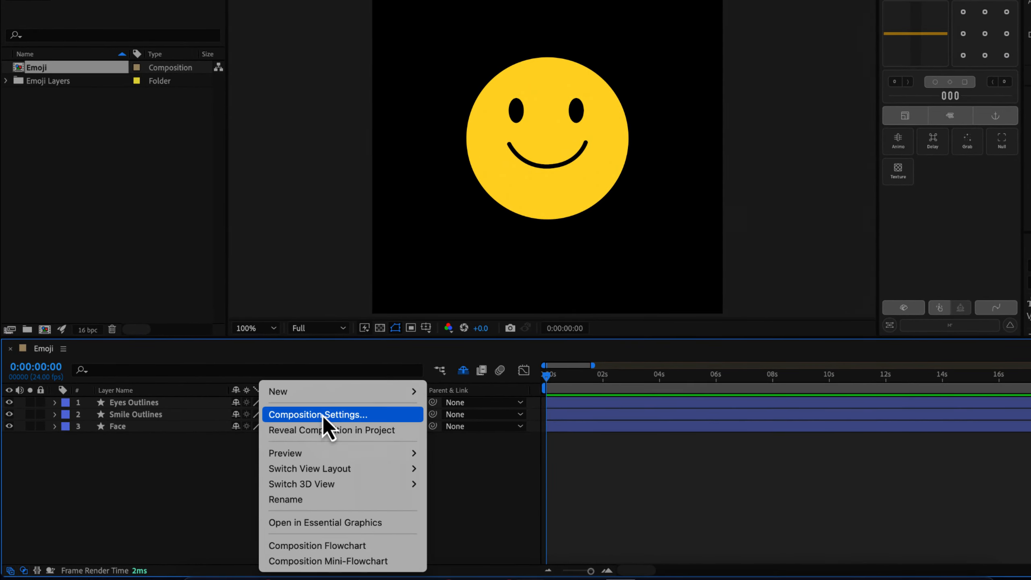
{"action": "mouse_move", "coordinate": [324, 396]}
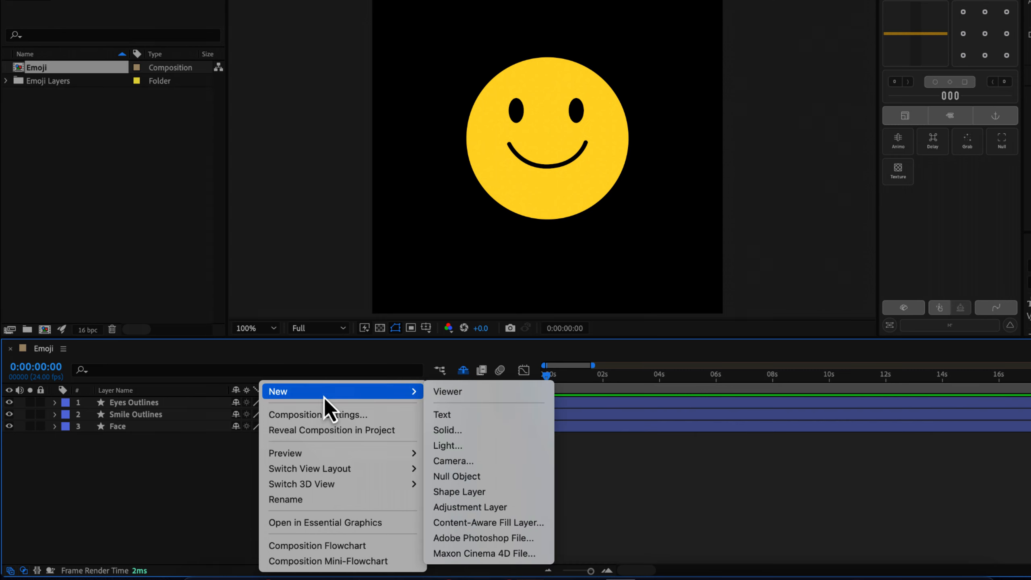
{"action": "left_click", "coordinate": [461, 477]}
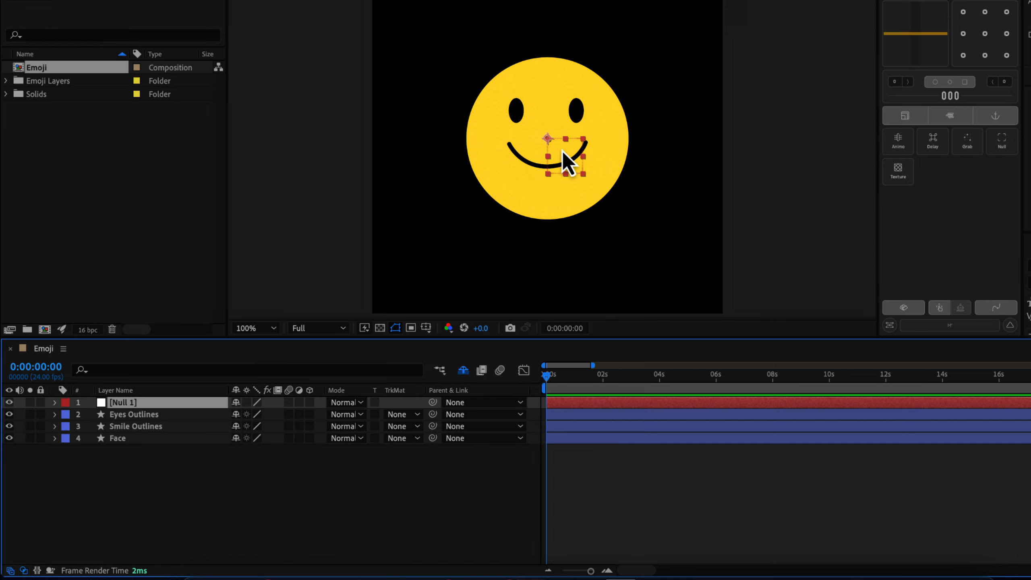
{"action": "left_click", "coordinate": [138, 418]}
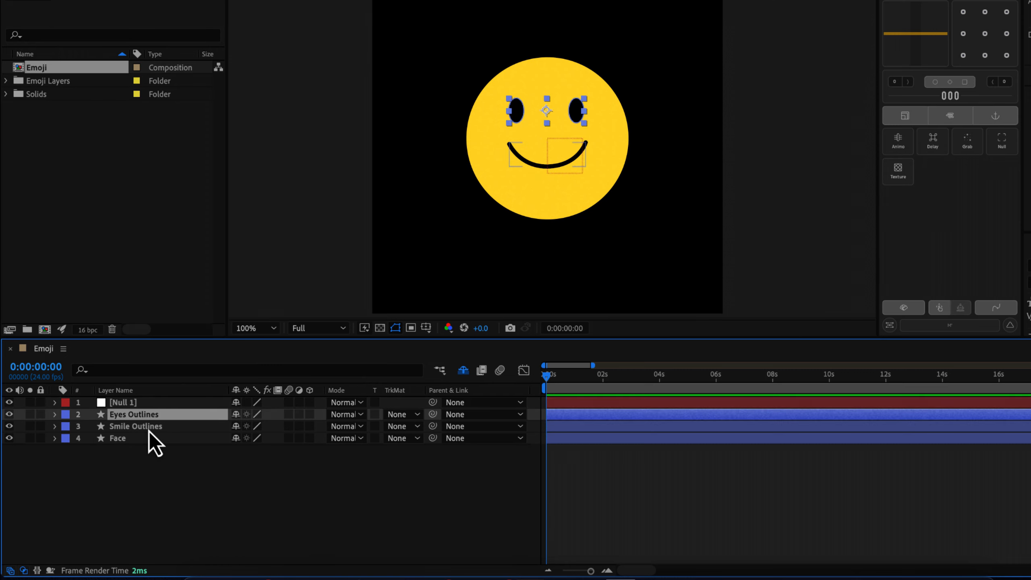
{"action": "left_click", "coordinate": [141, 426], "text": "shift"}
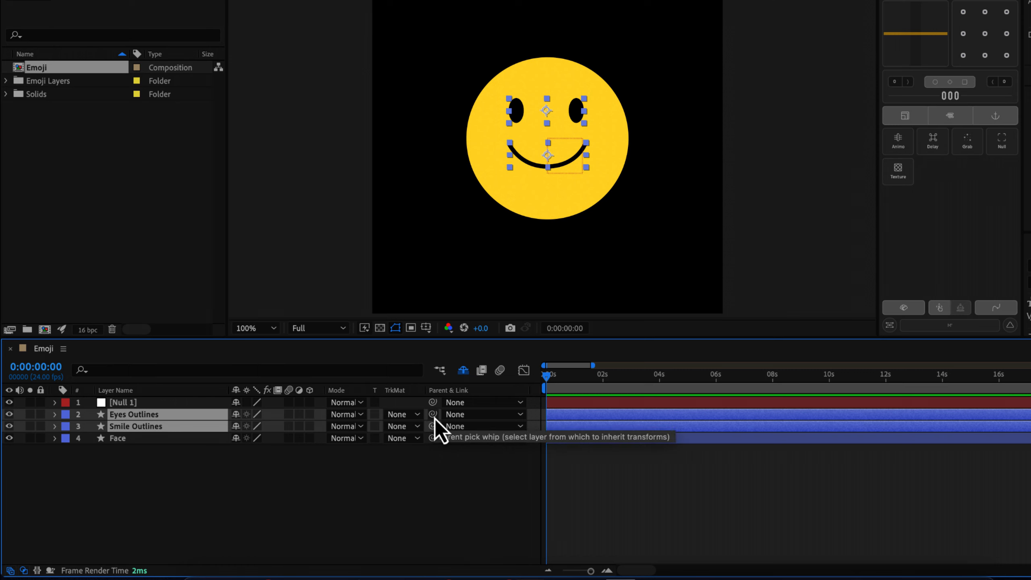
{"action": "left_click_drag", "start_coordinate": [435, 419], "coordinate": [160, 405]}
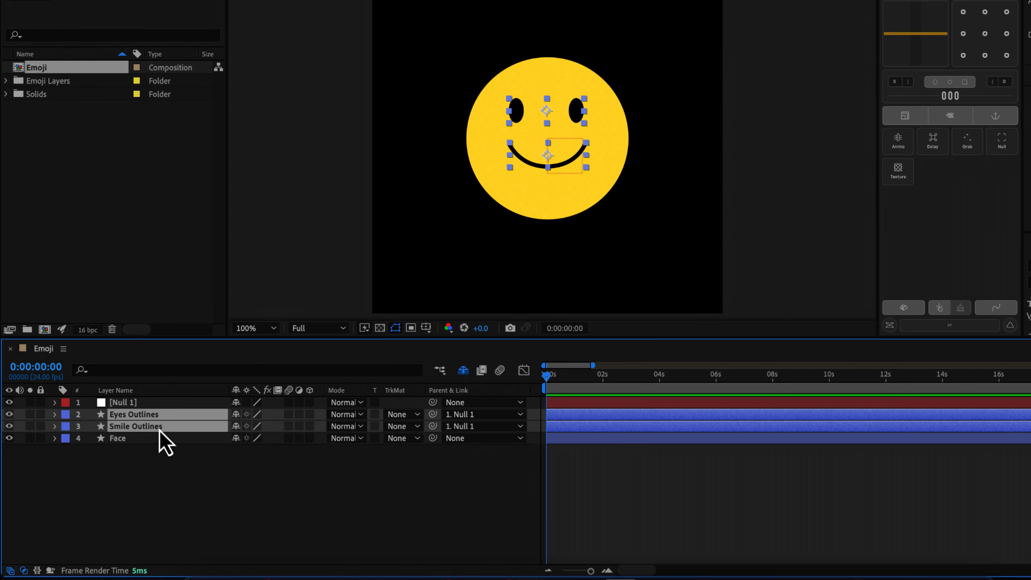
Test the parenting by shifting the null slightly in the composition, and undo the move.
{"action": "left_click", "coordinate": [140, 403]}
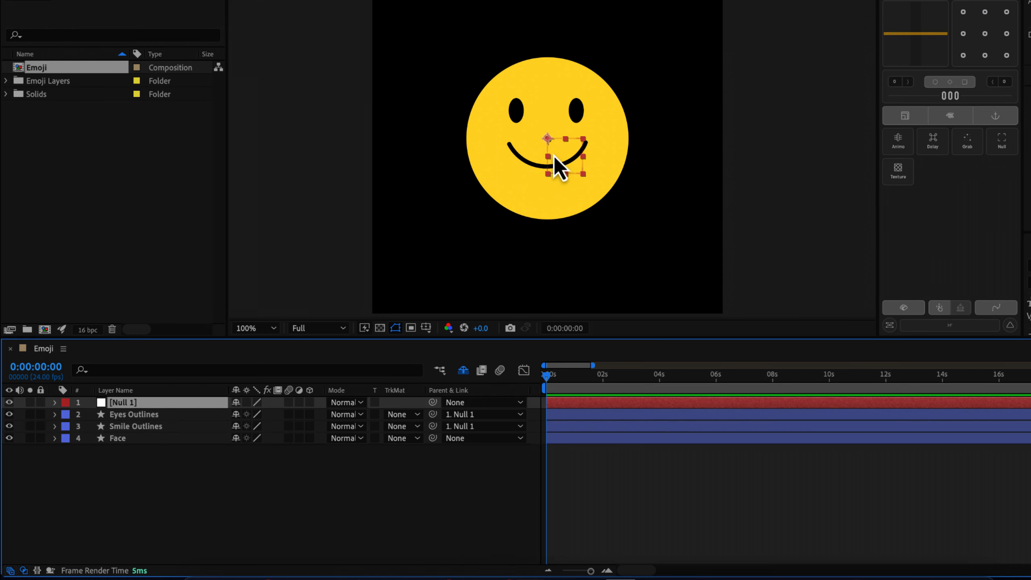
{"action": "mouse_move", "coordinate": [547, 138]}
{"action": "left_mouse_down"}
{"action": "mouse_move", "coordinate": [571, 157]}
{"action": "mouse_move", "coordinate": [529, 152]}
{"action": "mouse_move", "coordinate": [551, 146]}
{"action": "left_mouse_up"}
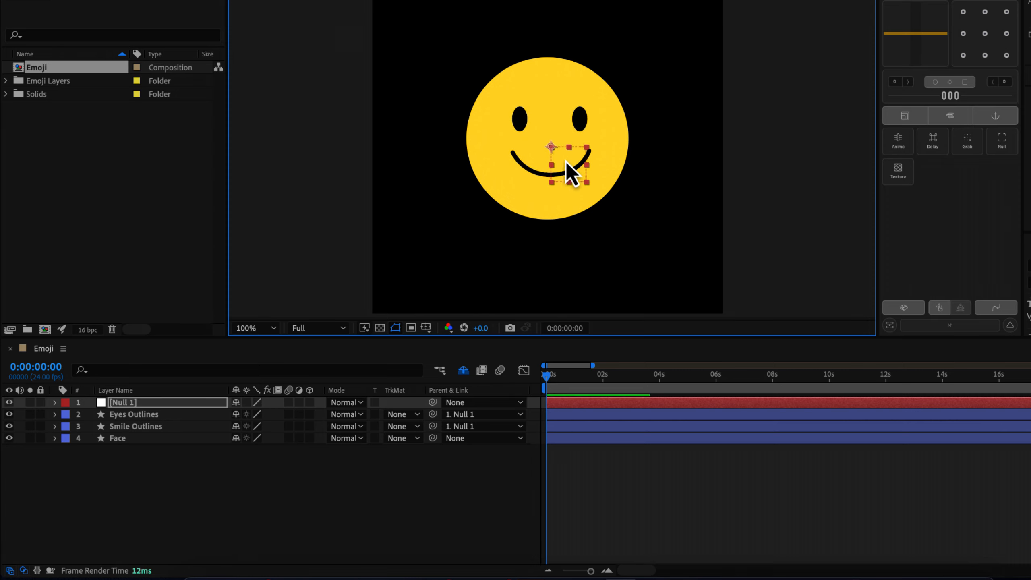
{"action": "key", "text": "super+z"}
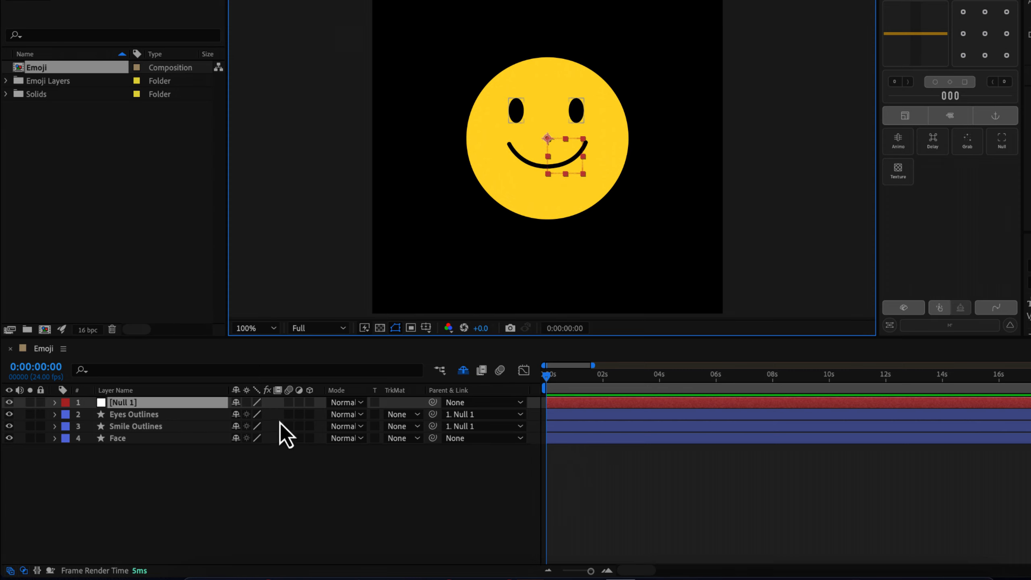
{"action": "left_click", "coordinate": [153, 415]}
{"action": "left_click", "coordinate": [153, 428], "text": "shift"}
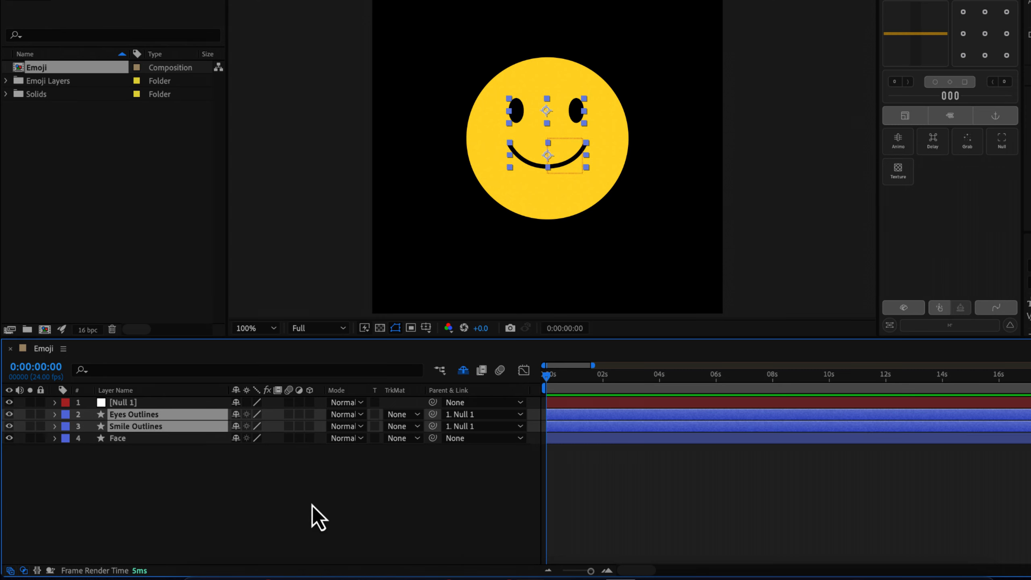
{"action": "left_click", "coordinate": [272, 489]}
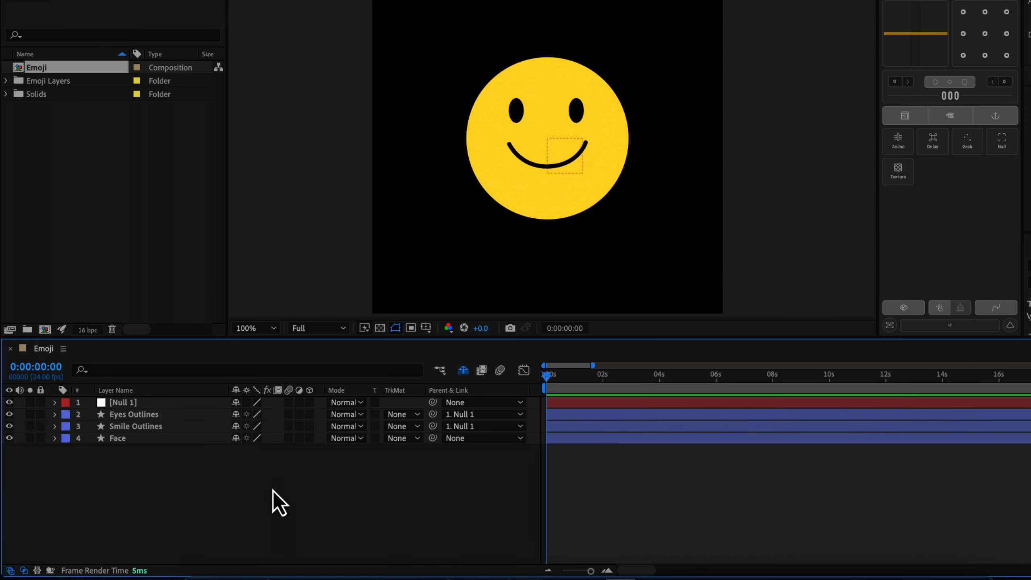
Rename the null layer as Face controller.
{"action": "left_click", "coordinate": [138, 405]}
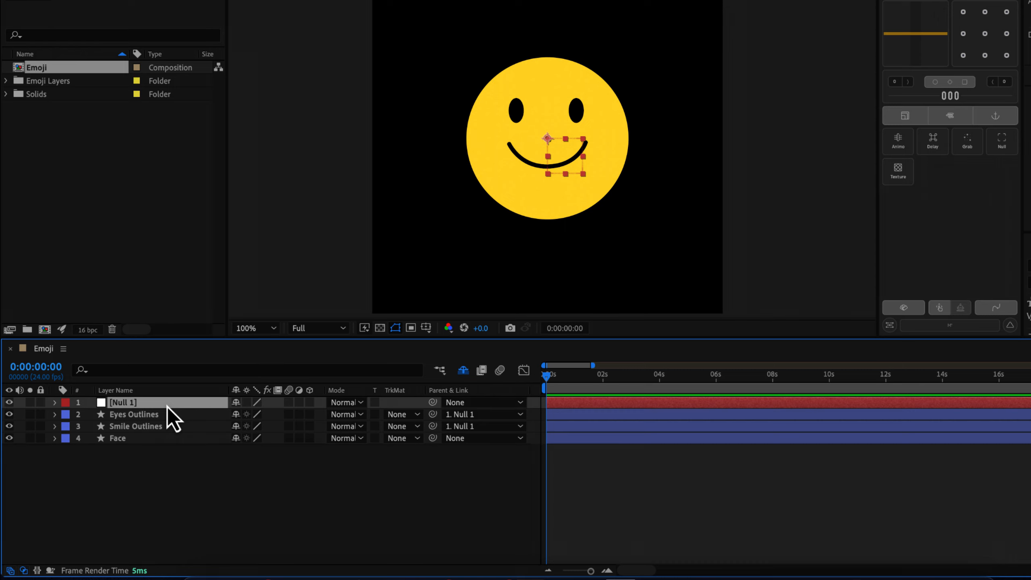
{"action": "key", "text": "Return"}
{"action": "type", "text": "Face controller"}
{"action": "key", "text": "Return"}
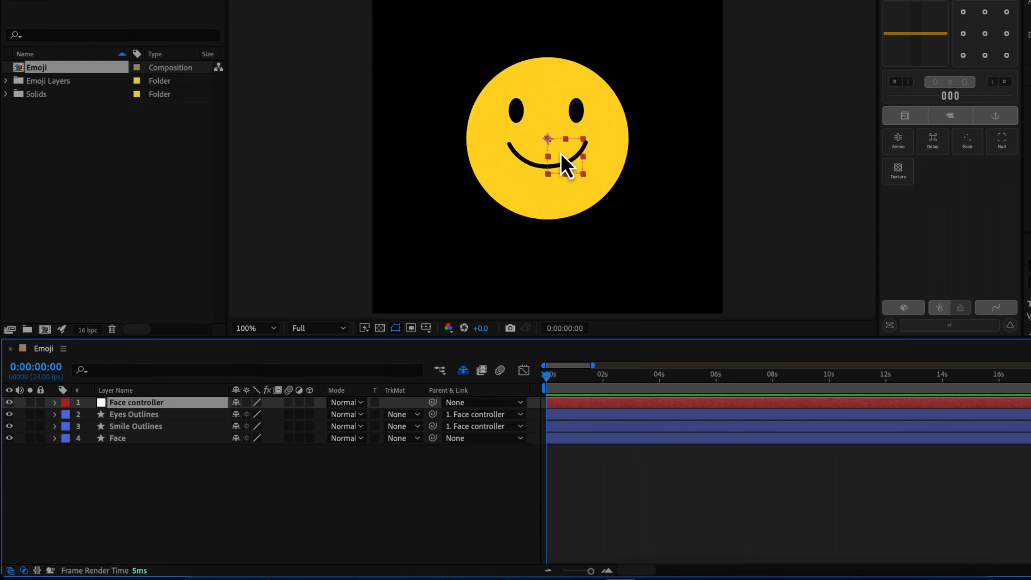
Shift the Face controller null slightly upward in the Emoji composition and move the current time to 0:00:02:01.
{"action": "left_click_drag", "start_coordinate": [561, 159], "coordinate": [559, 154]}
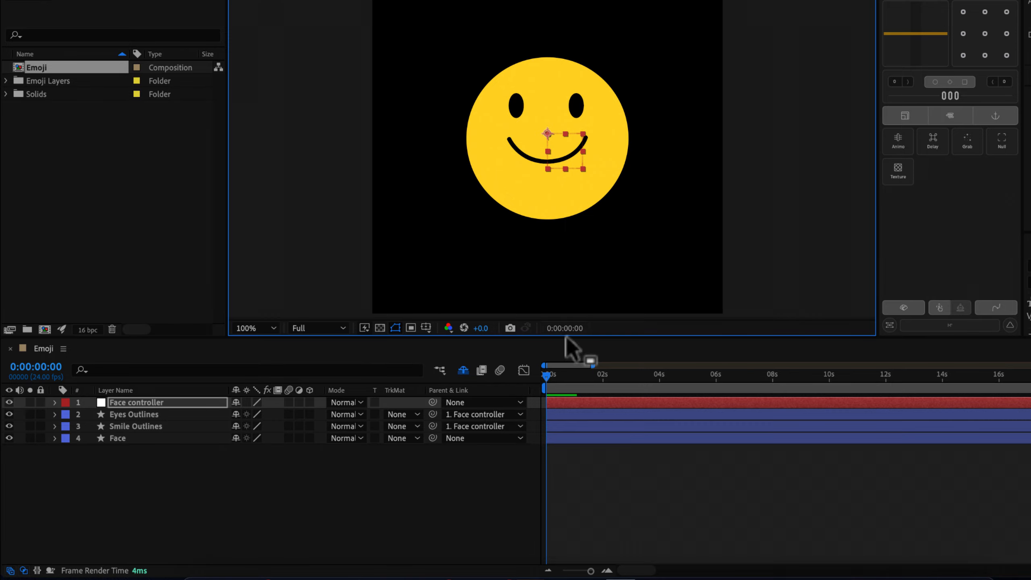
{"action": "key", "text": "equal"}
{"action": "key", "text": "equal"}
{"action": "key", "text": "equal"}
{"action": "left_click_drag", "start_coordinate": [549, 376], "coordinate": [950, 404]}
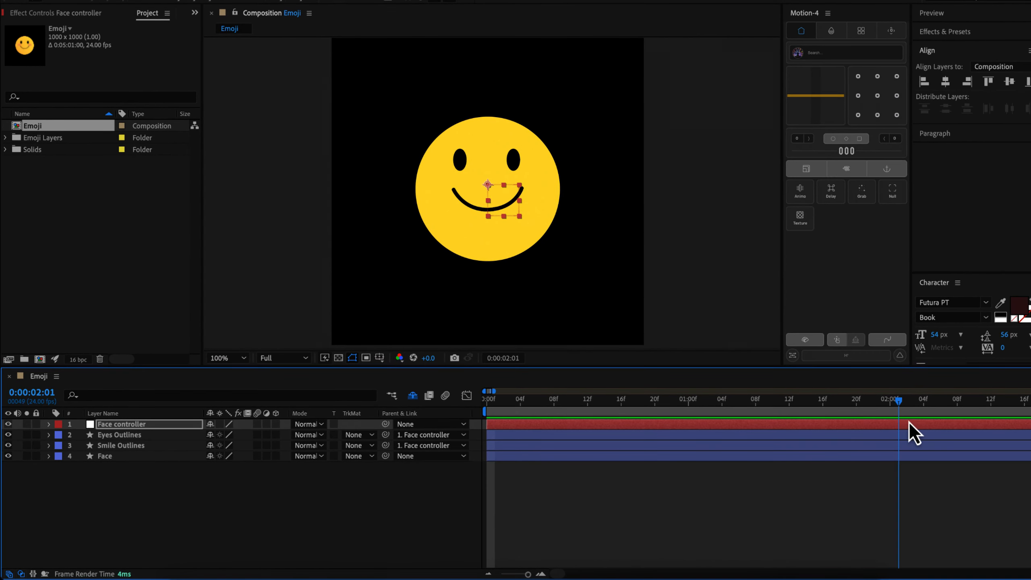
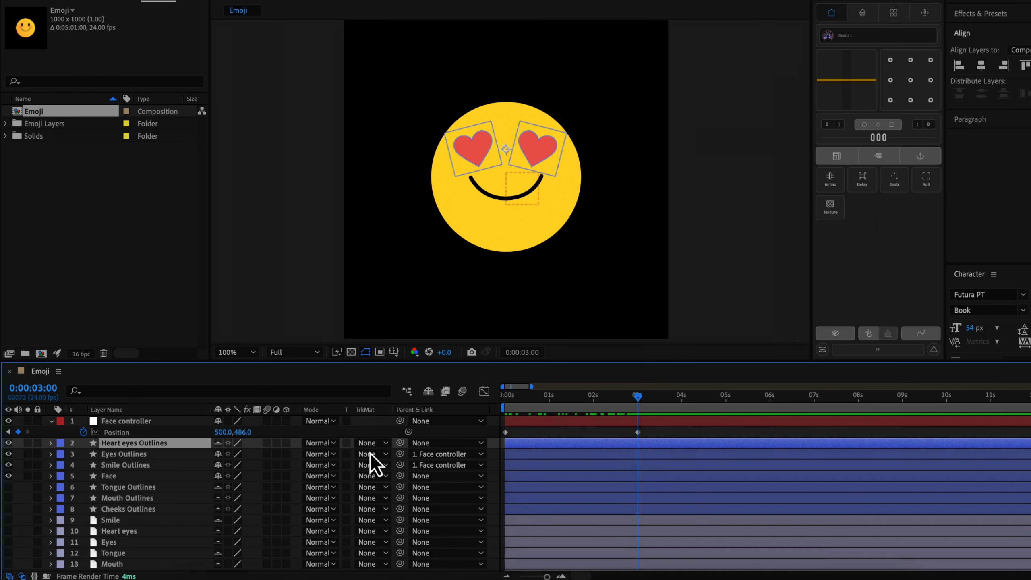
Parent the Heart eyes Outlines layer to Face controller and make the layer start at 0:00:02:07.
{"action": "left_click_drag", "start_coordinate": [400, 443], "coordinate": [171, 425]}
{"action": "left_click", "coordinate": [171, 425]}
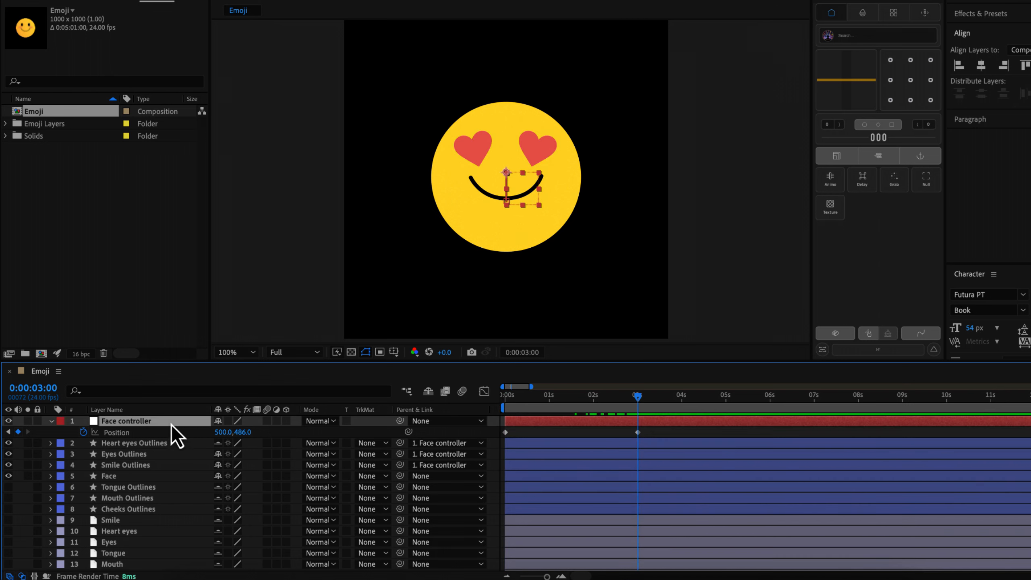
{"action": "left_click_drag", "start_coordinate": [640, 401], "coordinate": [669, 449]}
{"action": "left_click", "coordinate": [611, 441]}
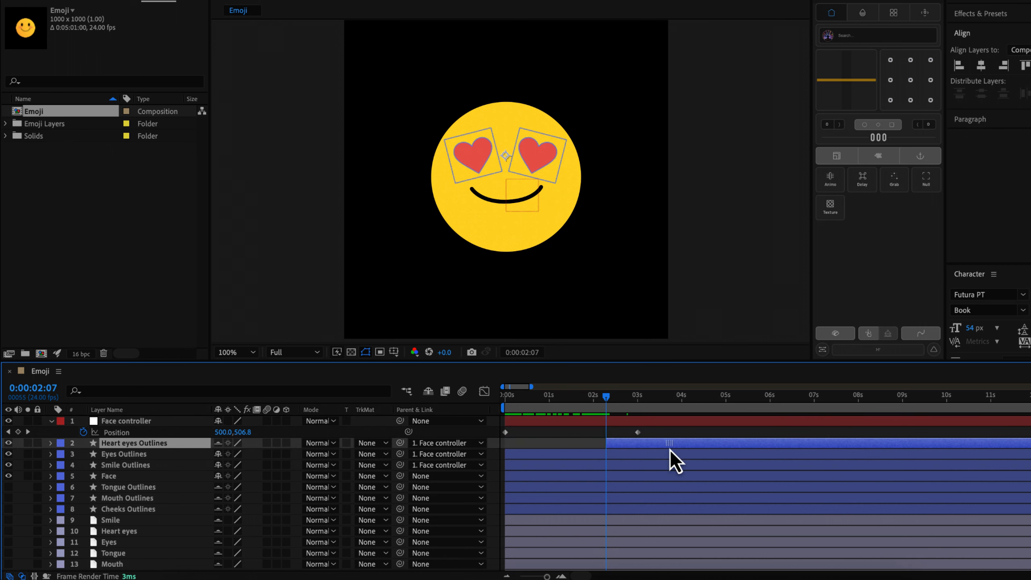
{"action": "key", "text": "super+z"}
{"action": "key", "text": "bracketleft"}
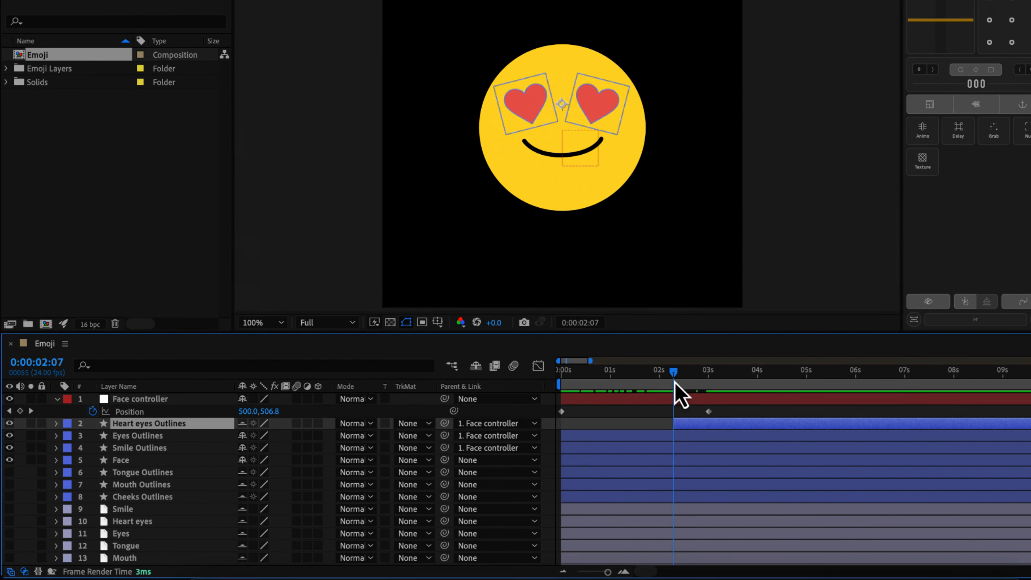
Preview the face animation from the first frame and end the Emoji work area at 0:00:03:00.
{"action": "left_click_drag", "start_coordinate": [675, 383], "coordinate": [713, 376]}
{"action": "left_click", "coordinate": [664, 410]}
{"action": "key", "text": "Home"}
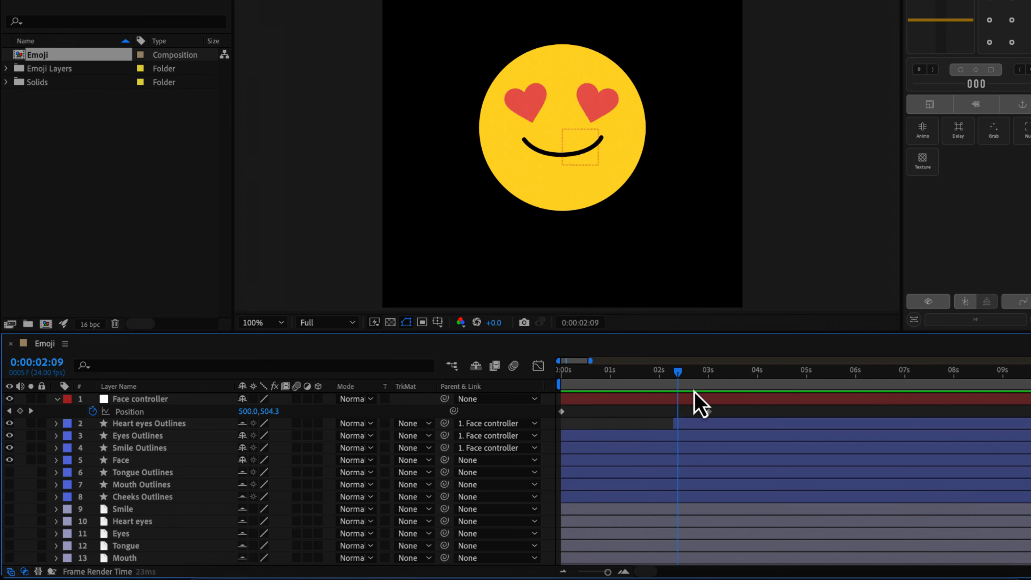
{"action": "key", "text": "space"}
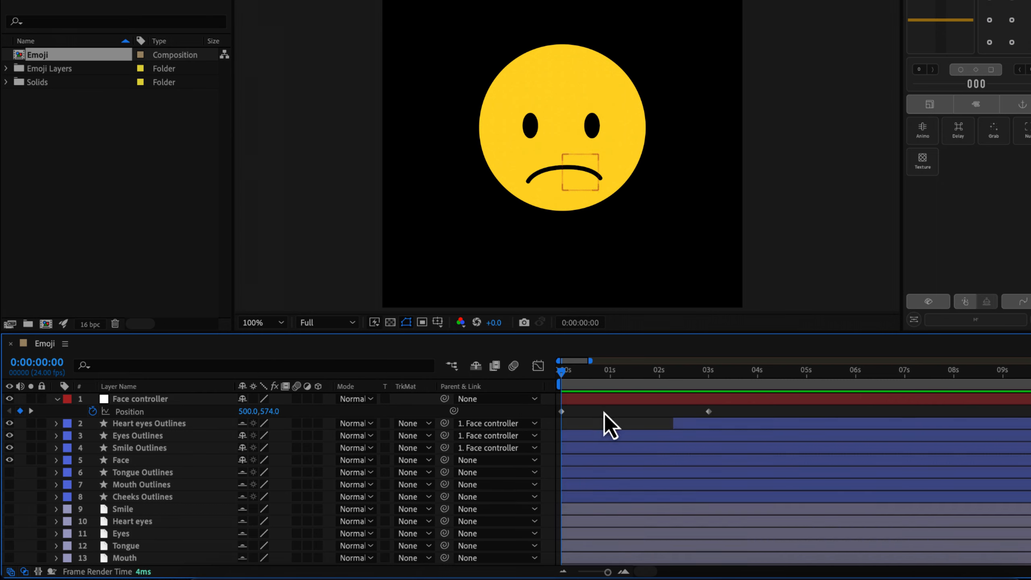
{"action": "left_click", "coordinate": [563, 375]}
{"action": "left_click_drag", "start_coordinate": [565, 377], "coordinate": [712, 387]}
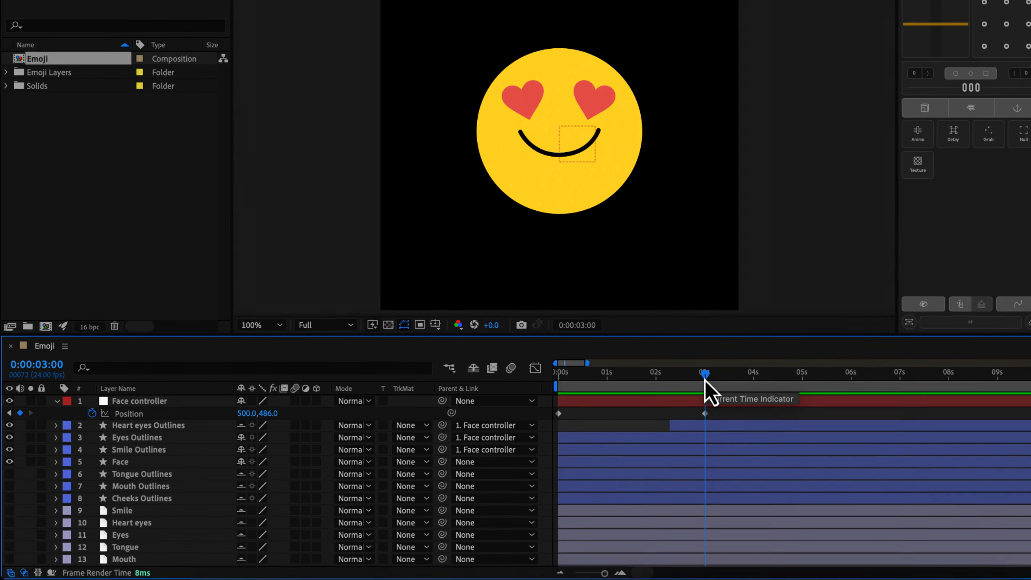
{"action": "key", "text": "n"}
Create a 1000 x 800 px composition named Loader at 24 fps with a white background.
{"action": "left_click", "coordinate": [160, 211]}
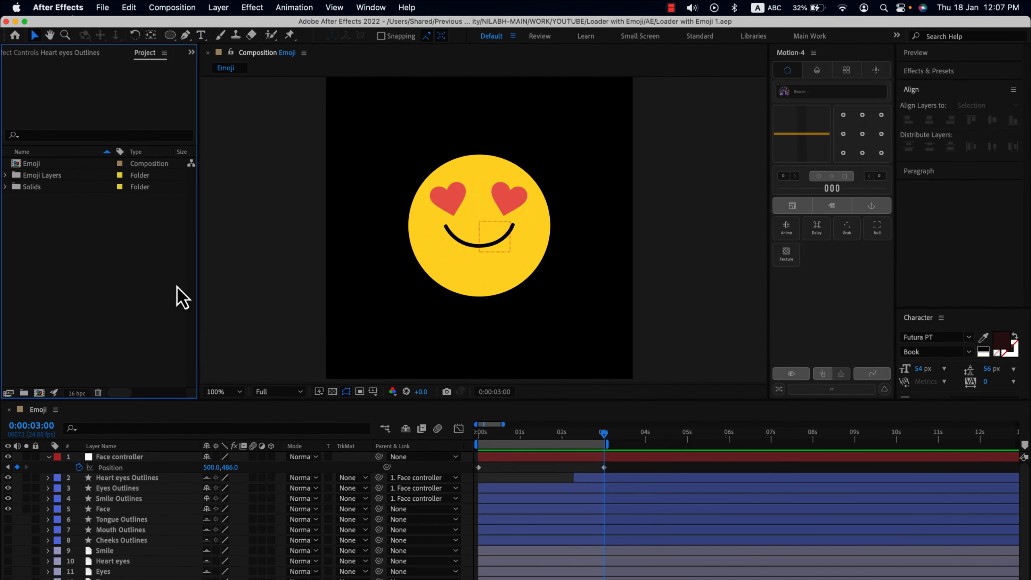
{"action": "right_click", "coordinate": [85, 231]}
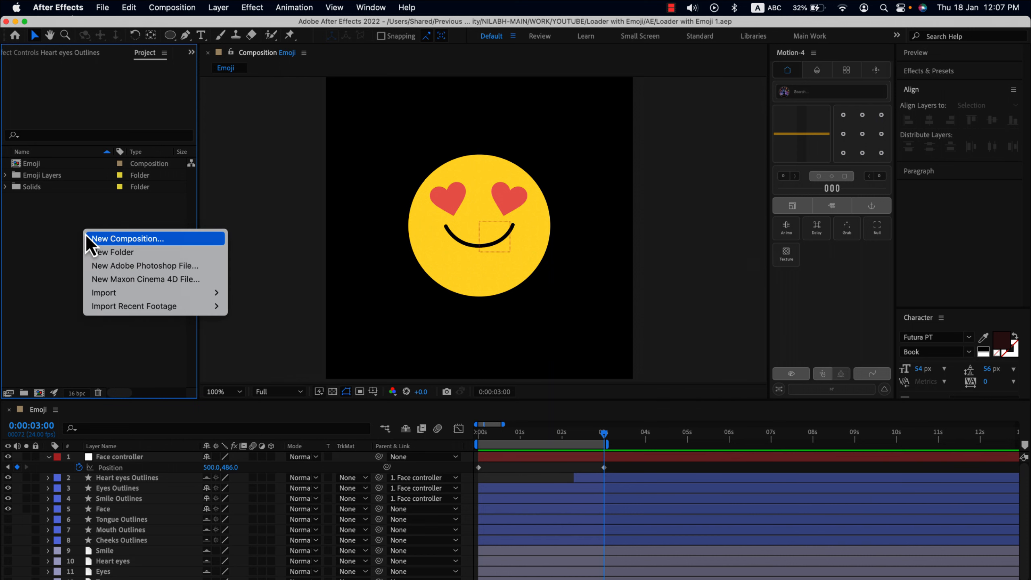
{"action": "left_click", "coordinate": [118, 241]}
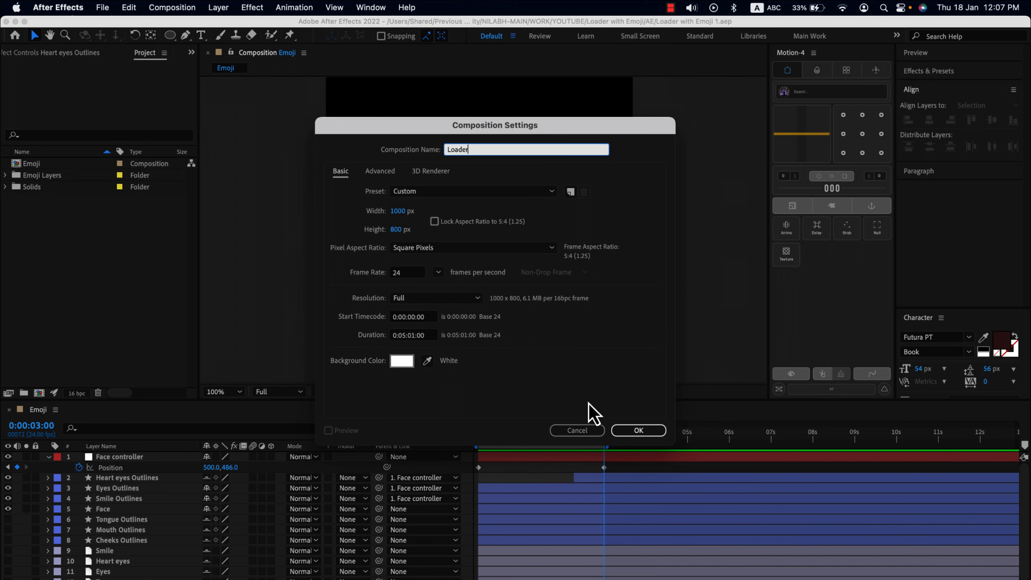
{"action": "left_click", "coordinate": [634, 430]}
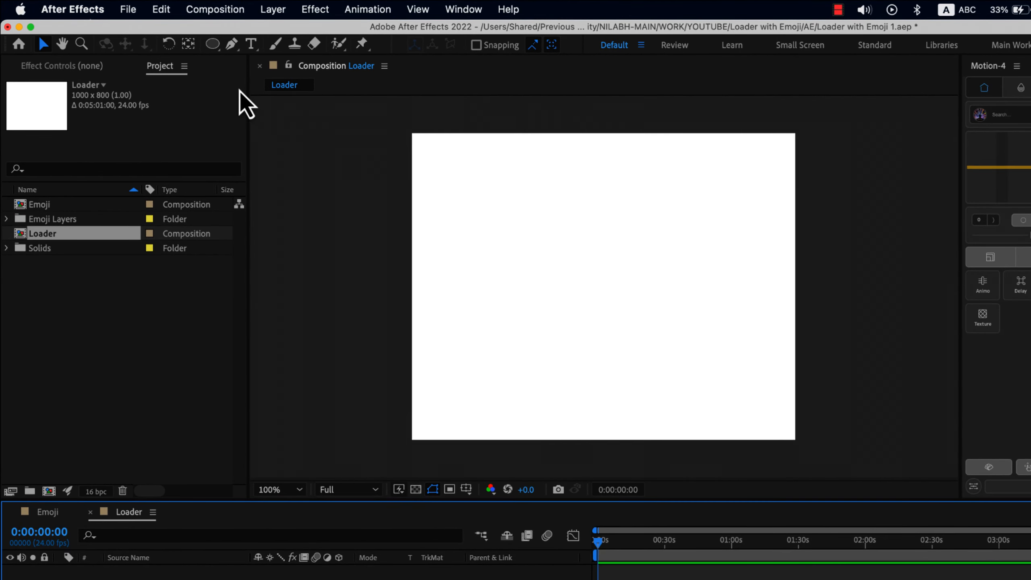
Set up the Pen tool with no fill and a solid colour stroke.
{"action": "left_click", "coordinate": [232, 44]}
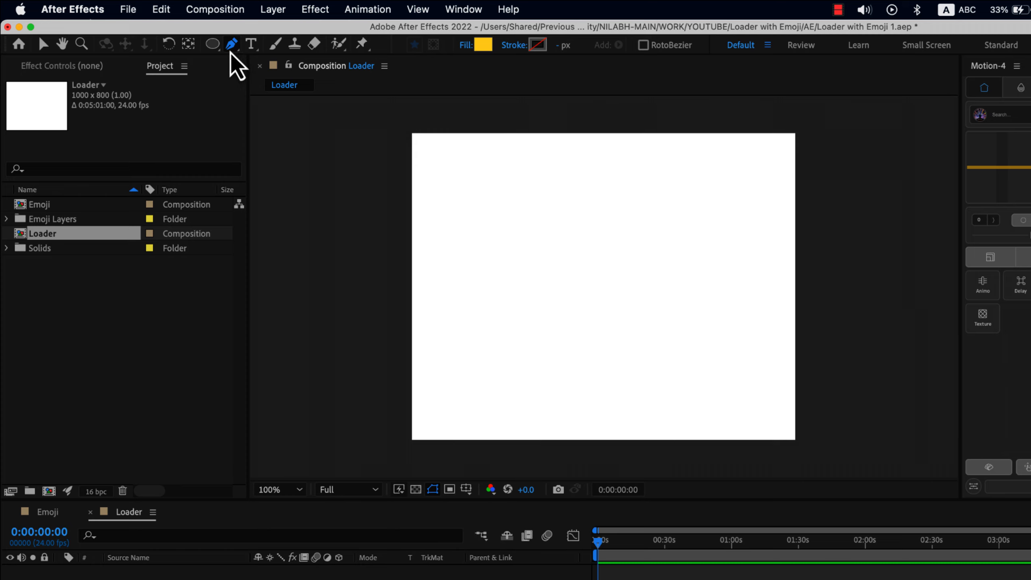
{"action": "left_click", "coordinate": [467, 48]}
{"action": "left_click", "coordinate": [422, 115]}
{"action": "left_click", "coordinate": [522, 202]}
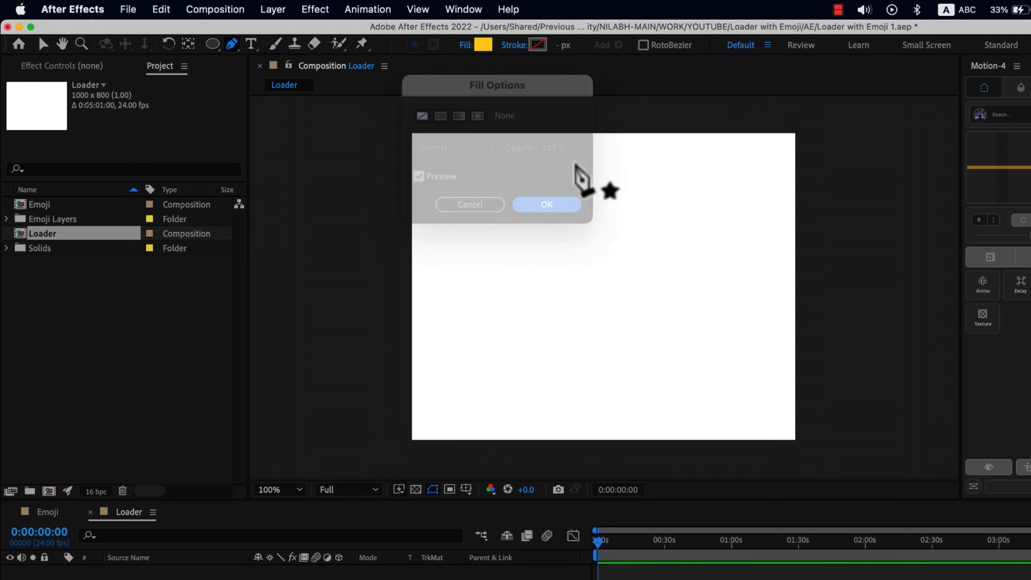
{"action": "left_click", "coordinate": [516, 46]}
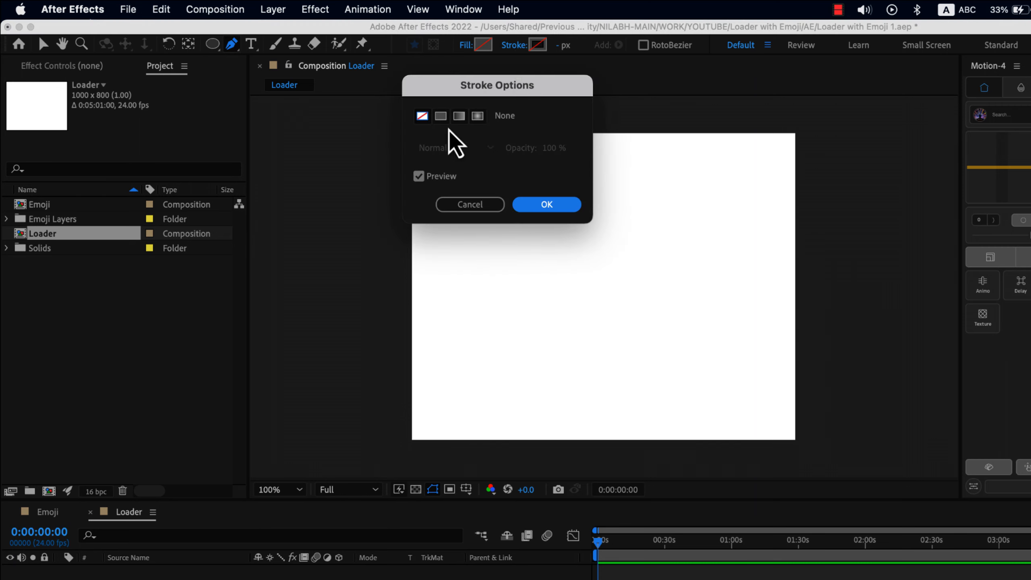
{"action": "left_click", "coordinate": [441, 116]}
{"action": "left_click", "coordinate": [546, 205]}
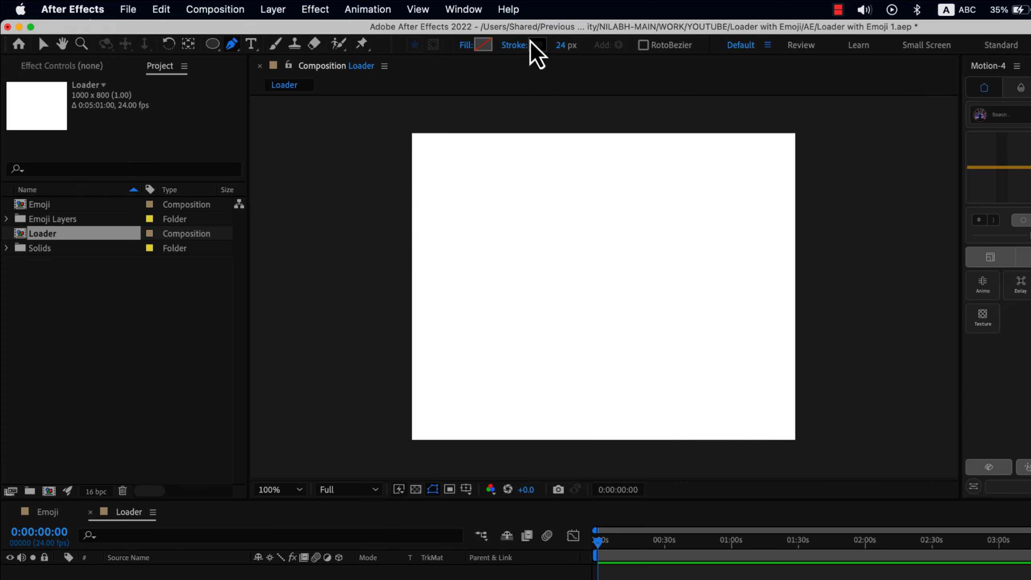
Set the shape stroke colour to a light blue, about 26C6F3.
{"action": "left_click", "coordinate": [539, 29]}
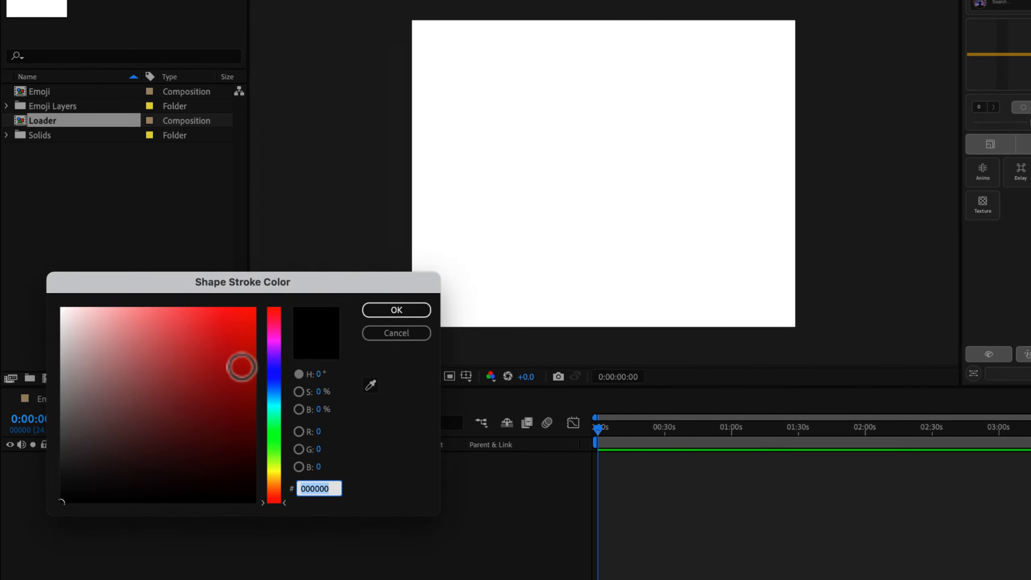
{"action": "left_click", "coordinate": [277, 420]}
{"action": "mouse_move", "coordinate": [277, 423]}
{"action": "left_mouse_down"}
{"action": "mouse_move", "coordinate": [278, 492]}
{"action": "mouse_move", "coordinate": [280, 476]}
{"action": "left_mouse_up"}
{"action": "left_click_drag", "start_coordinate": [230, 324], "coordinate": [217, 321]}
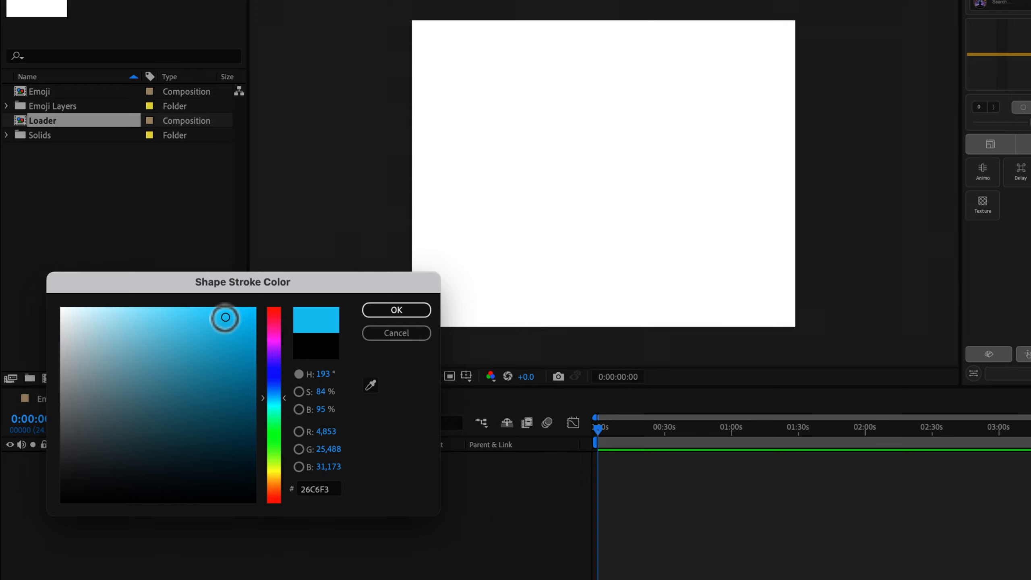
{"action": "left_click", "coordinate": [395, 317]}
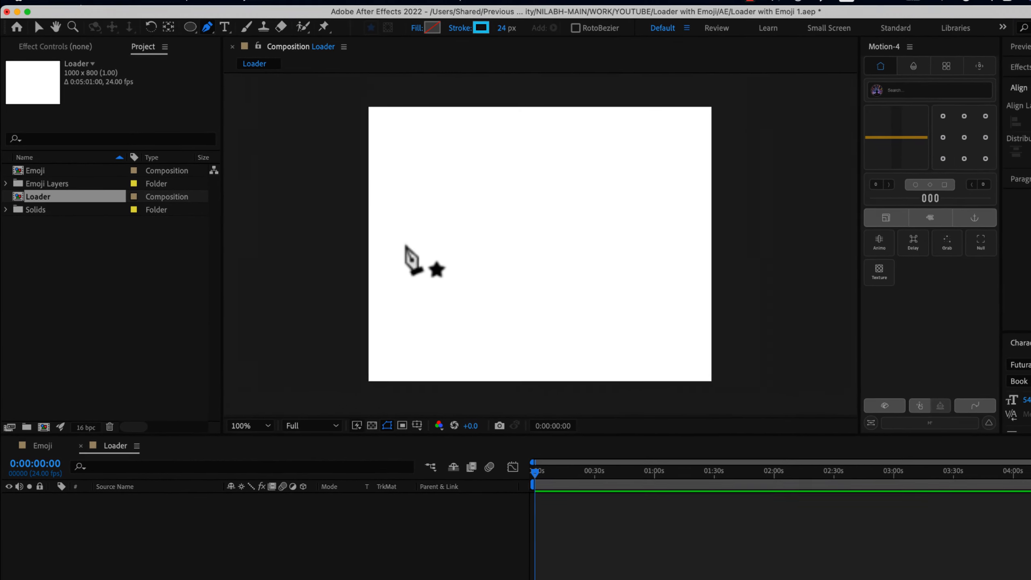
Draw a straight horizontal line across the middle of the Loader composition and set its stroke width to 66 px.
{"action": "left_click", "coordinate": [450, 167]}
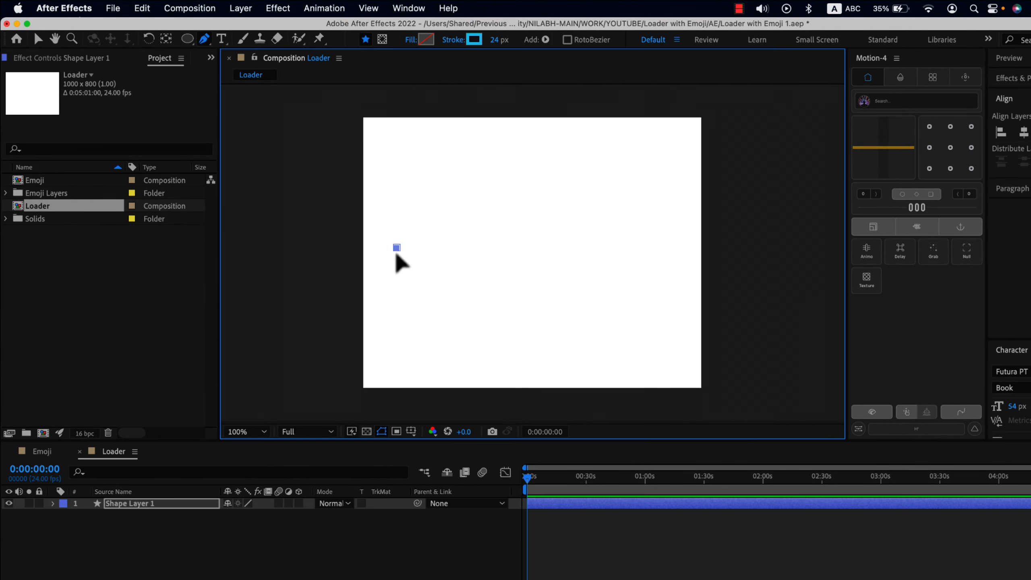
{"action": "left_click", "coordinate": [649, 247]}
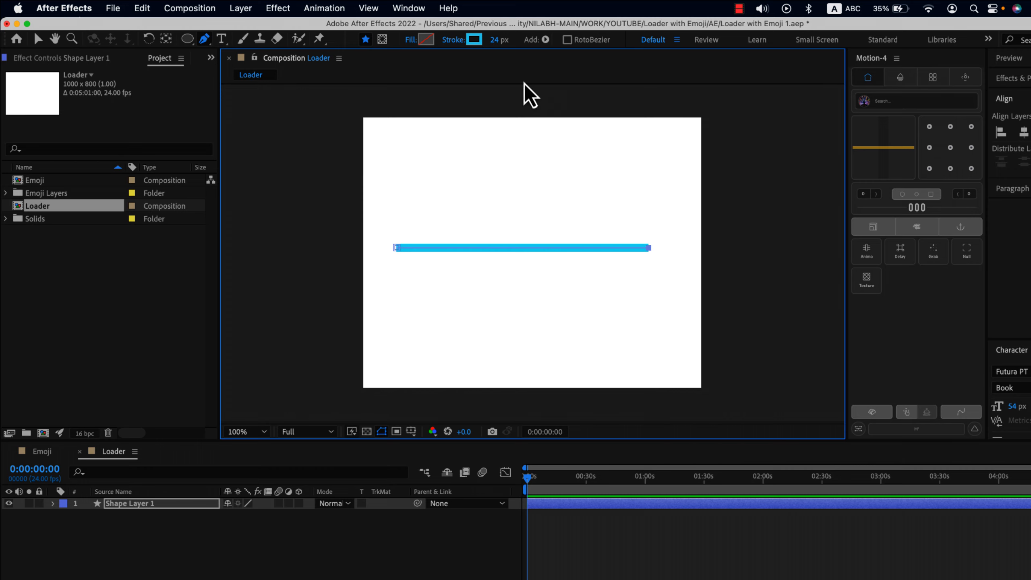
{"action": "left_click_drag", "start_coordinate": [495, 39], "coordinate": [526, 44]}
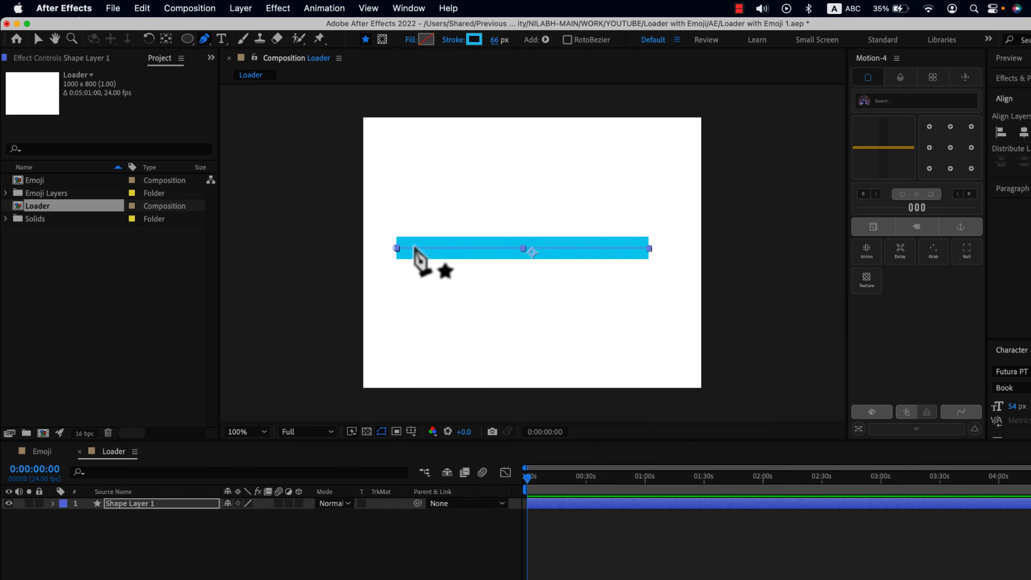
{"action": "mouse_move", "coordinate": [648, 248]}
{"action": "left_mouse_down"}
{"action": "mouse_move", "coordinate": [646, 276]}
{"action": "mouse_move", "coordinate": [653, 257]}
{"action": "left_mouse_up"}
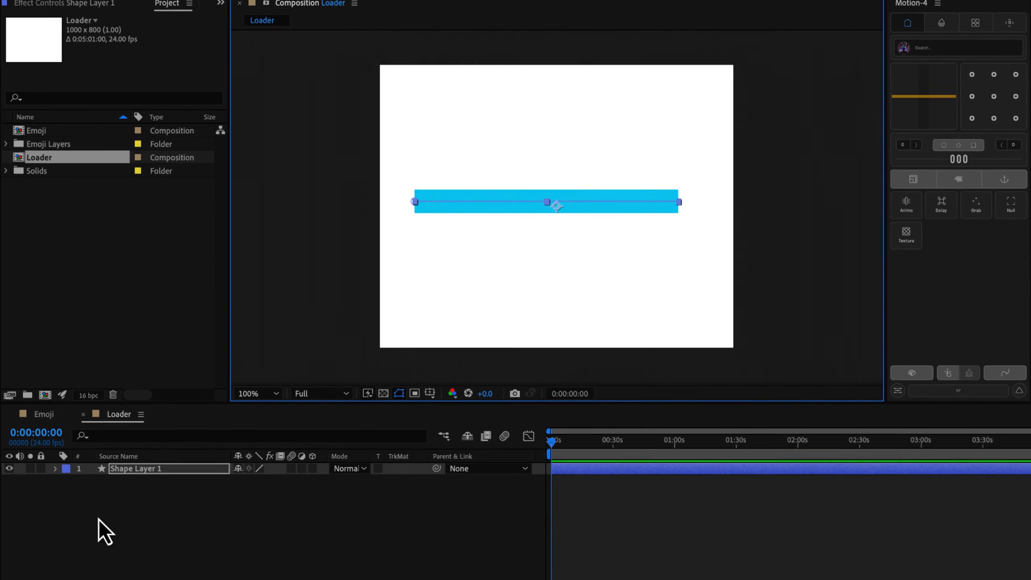
Rename the line's shape layer as Loader.
{"action": "left_click", "coordinate": [95, 549]}
{"action": "left_click", "coordinate": [151, 504]}
{"action": "key", "text": "Return"}
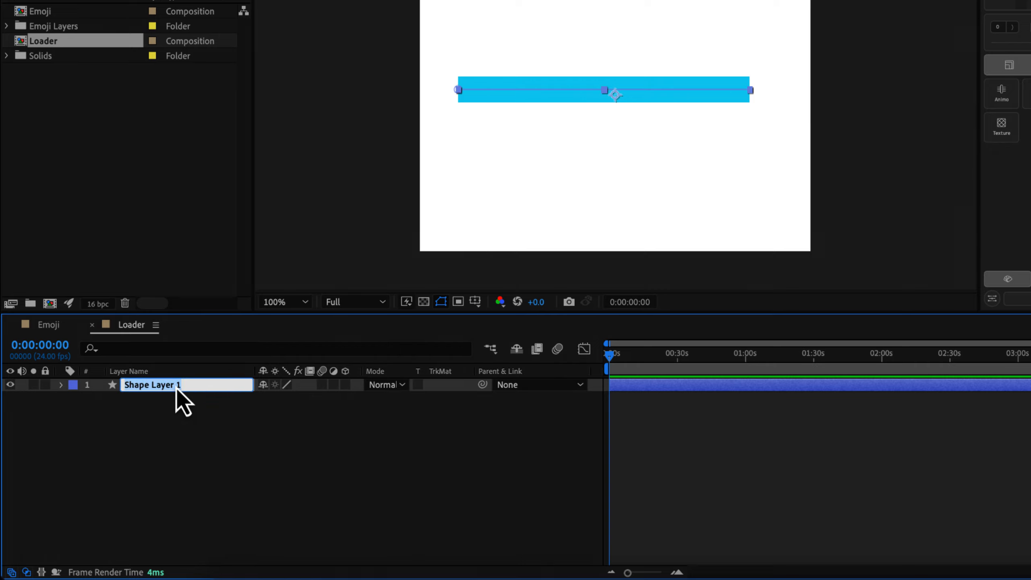
{"action": "type", "text": "Loader"}
{"action": "key", "text": "Return"}
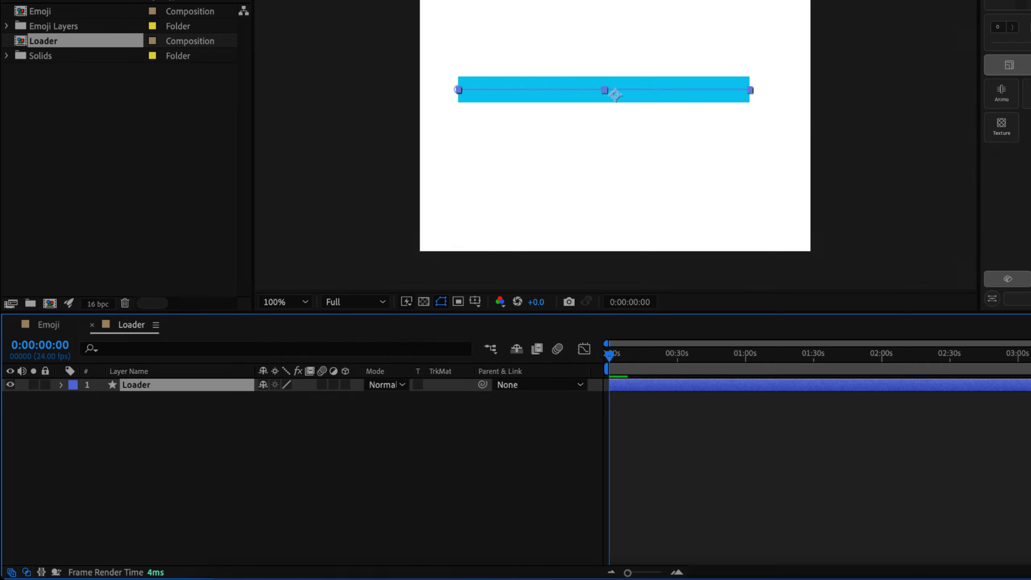
Set the line cap of the Loader layer's stroke to Round Cap and collapse the layer's contents.
{"action": "left_click", "coordinate": [62, 385]}
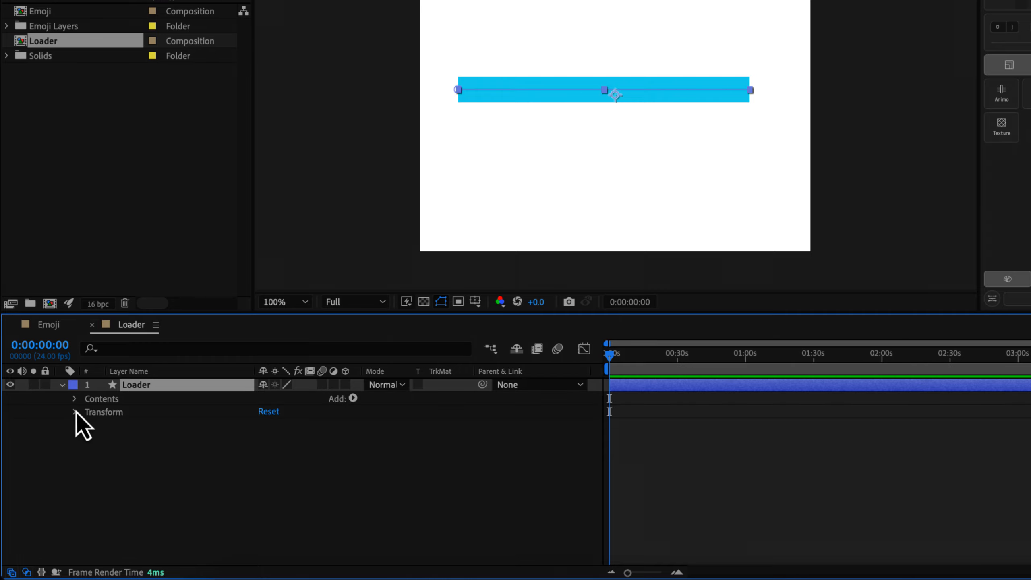
{"action": "left_click", "coordinate": [75, 400]}
{"action": "left_click", "coordinate": [88, 412]}
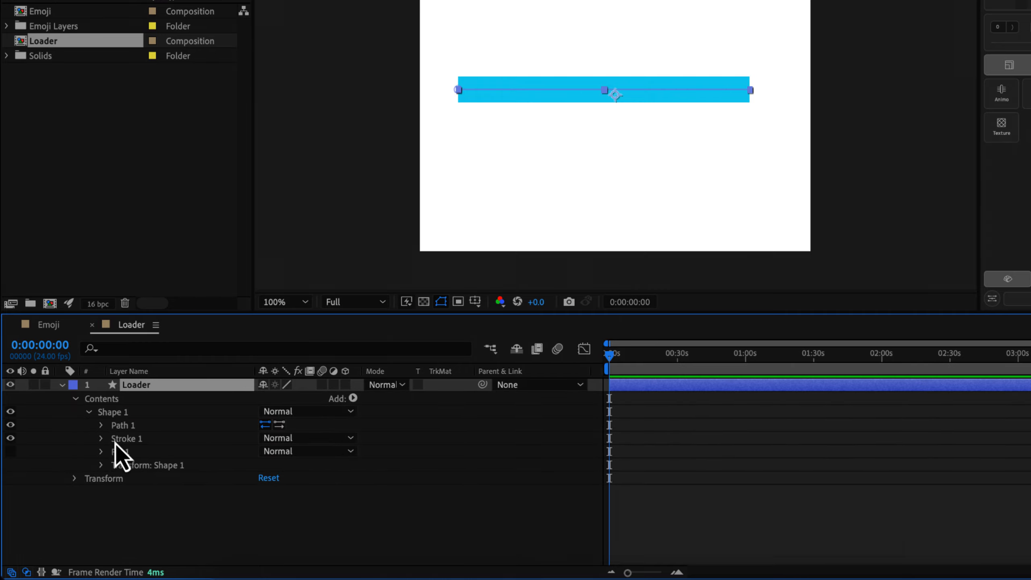
{"action": "left_click", "coordinate": [101, 439]}
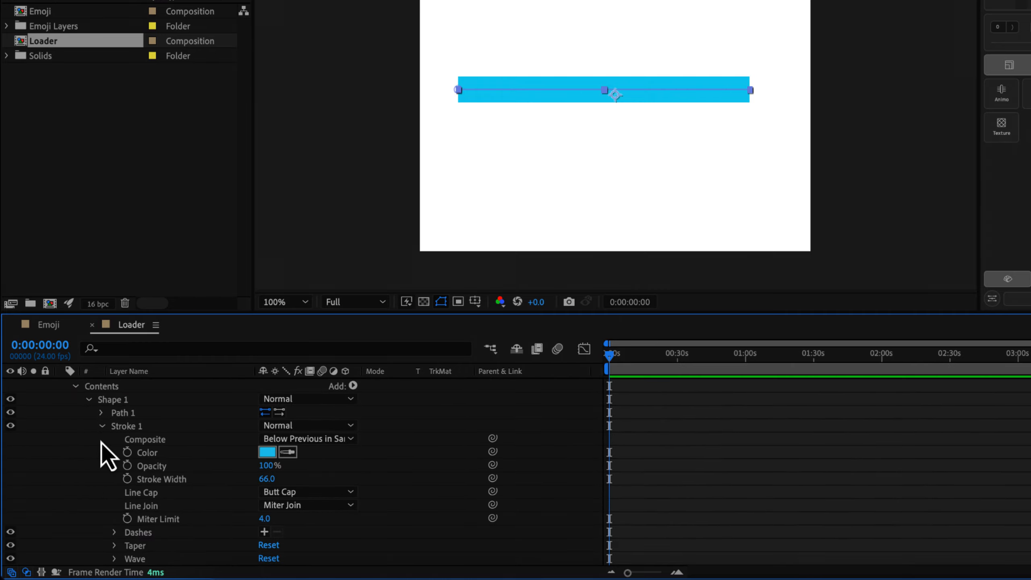
{"action": "left_click", "coordinate": [143, 497]}
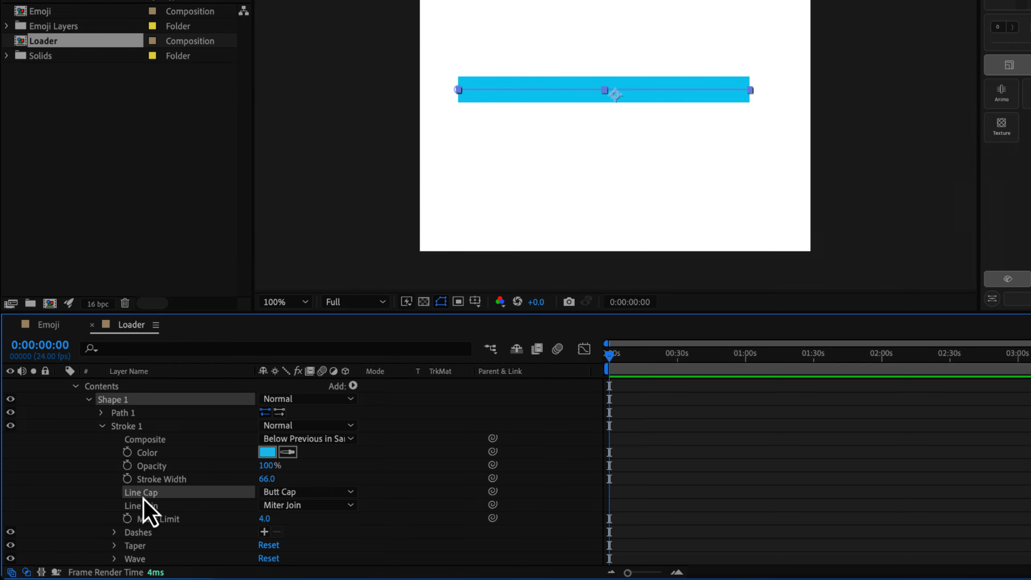
{"action": "left_click", "coordinate": [307, 494]}
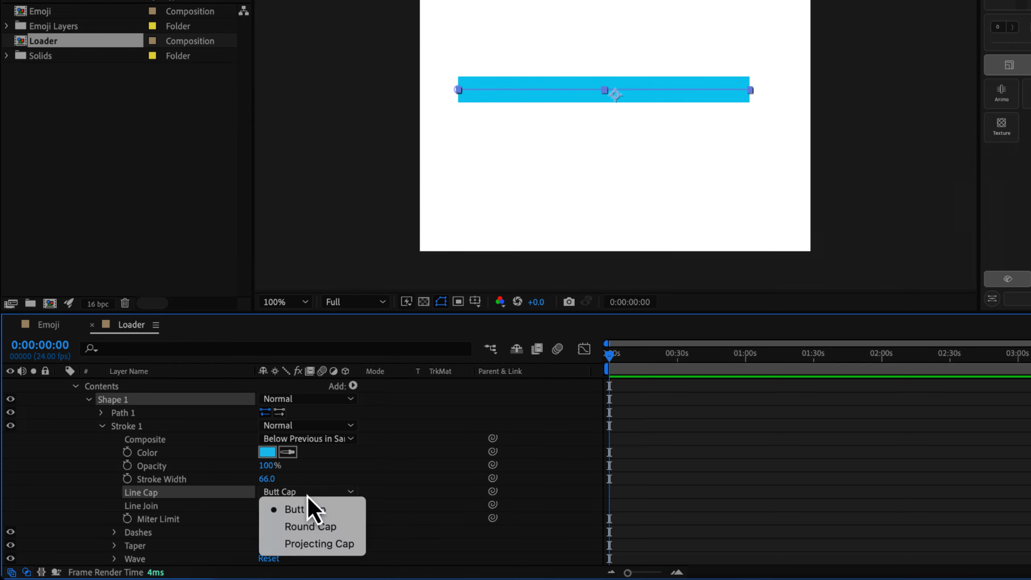
{"action": "left_click", "coordinate": [327, 526]}
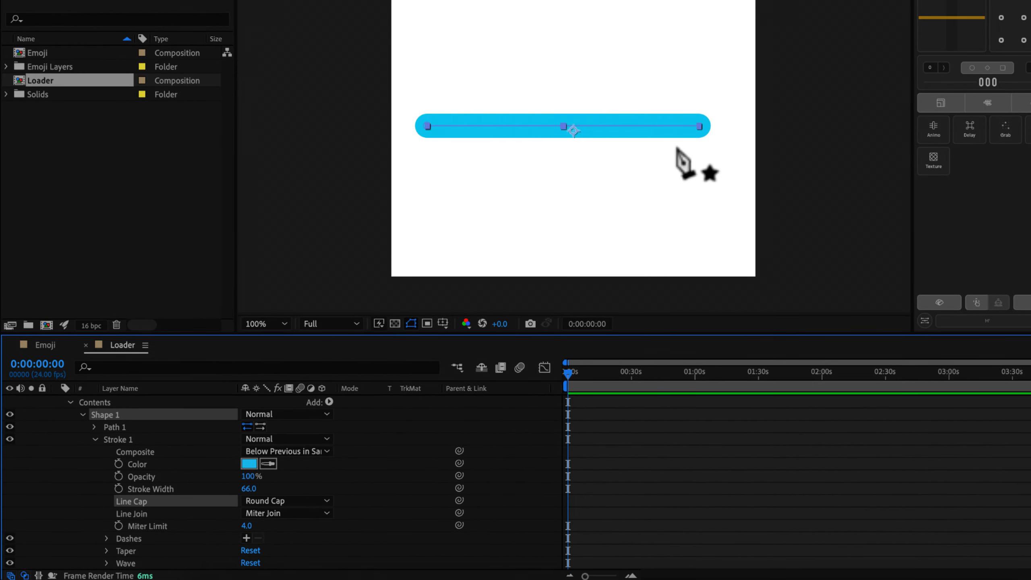
{"action": "left_click", "coordinate": [399, 446]}
{"action": "left_click", "coordinate": [70, 402]}
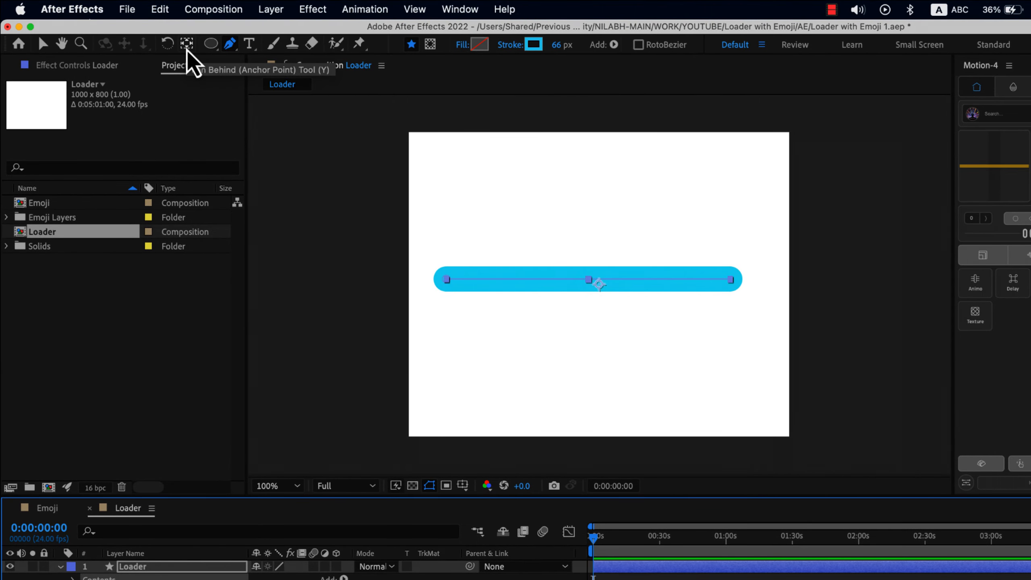
Move the Loader layer's anchor point to the line's left endpoint, with Snapping enabled for exact placement.
{"action": "left_click", "coordinate": [187, 49]}
{"action": "left_click_drag", "start_coordinate": [600, 289], "coordinate": [452, 284]}
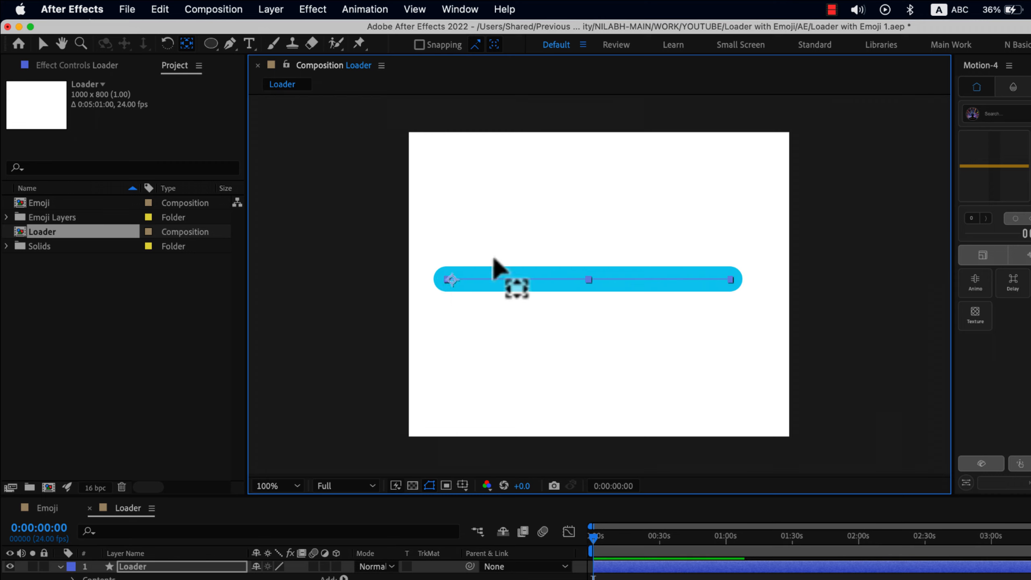
{"action": "left_click", "coordinate": [421, 47]}
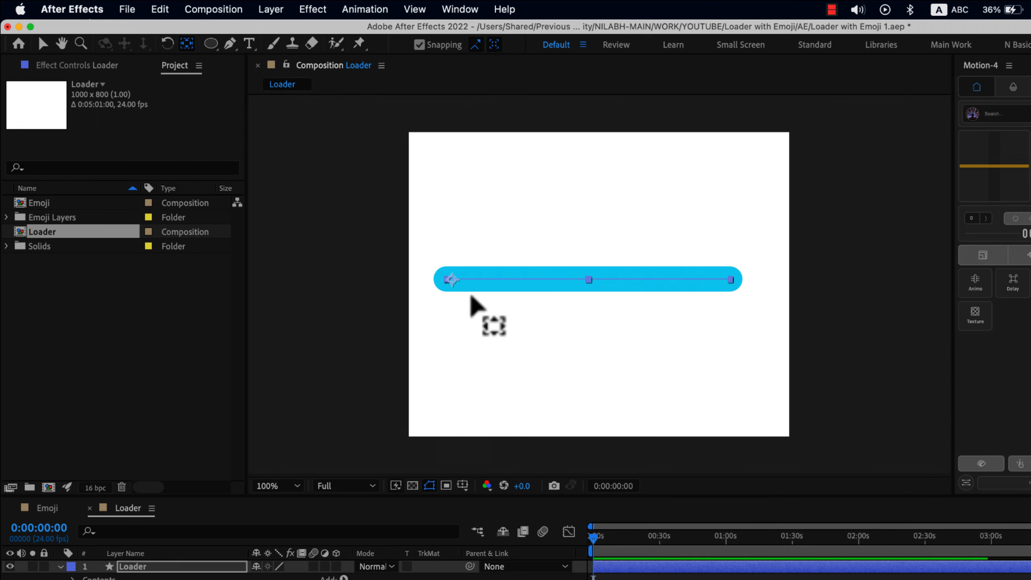
{"action": "mouse_move", "coordinate": [453, 284]}
{"action": "left_mouse_down"}
{"action": "mouse_move", "coordinate": [462, 286]}
{"action": "mouse_move", "coordinate": [446, 284]}
{"action": "left_mouse_up"}
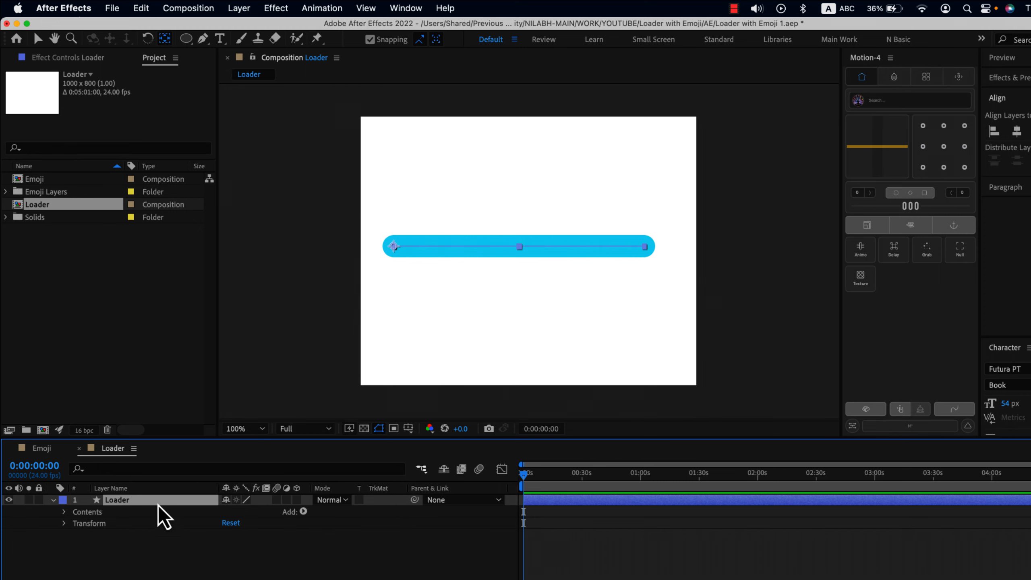
Add Trim Paths to the Loader layer's contents and reduce its End value to about 45%.
{"action": "left_click", "coordinate": [134, 513]}
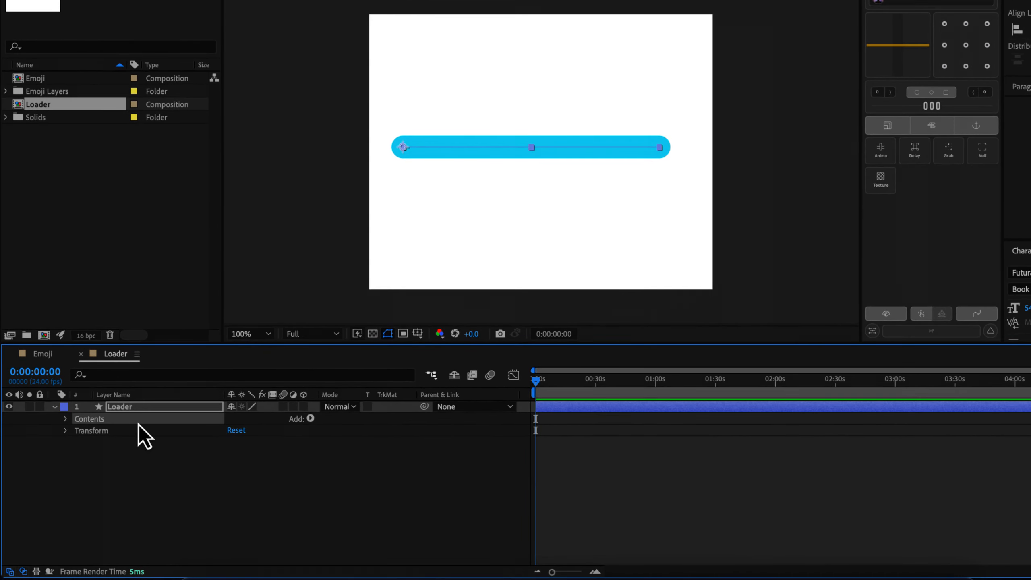
{"action": "left_click", "coordinate": [311, 423]}
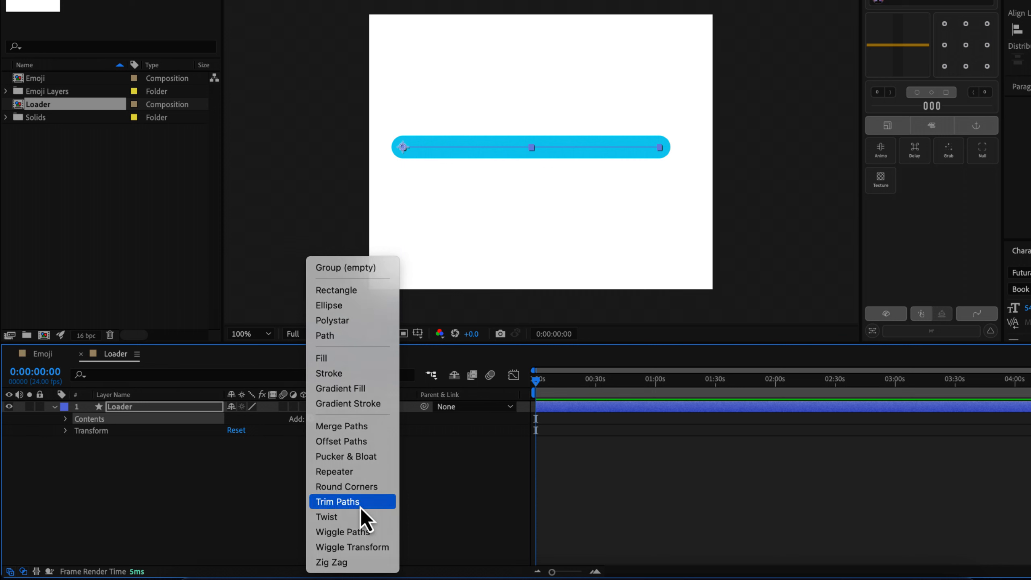
{"action": "left_click", "coordinate": [338, 501]}
{"action": "scroll", "coordinate": [237, 530], "scroll_direction": "down", "scroll_amount": 3}
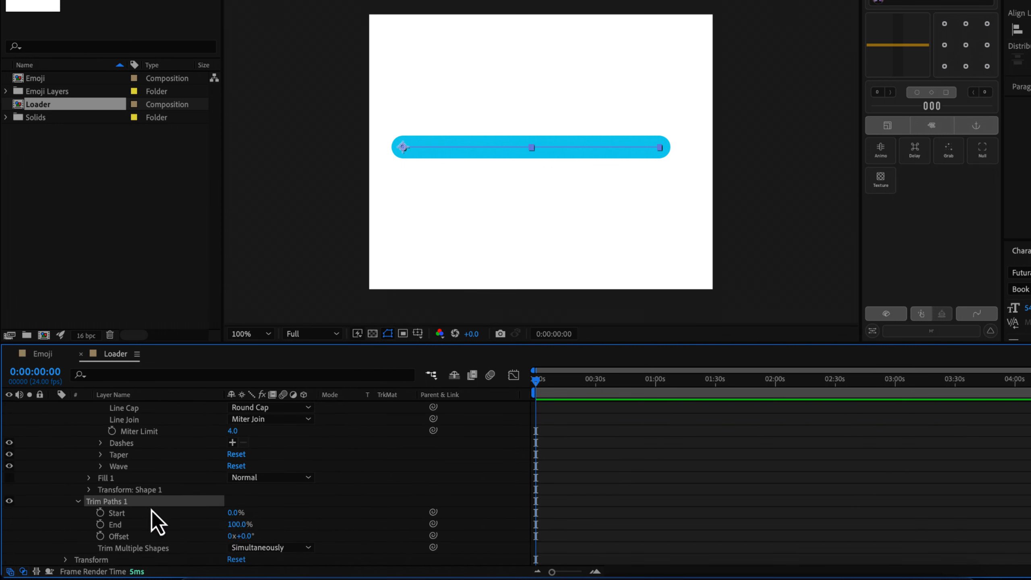
{"action": "left_click", "coordinate": [126, 523]}
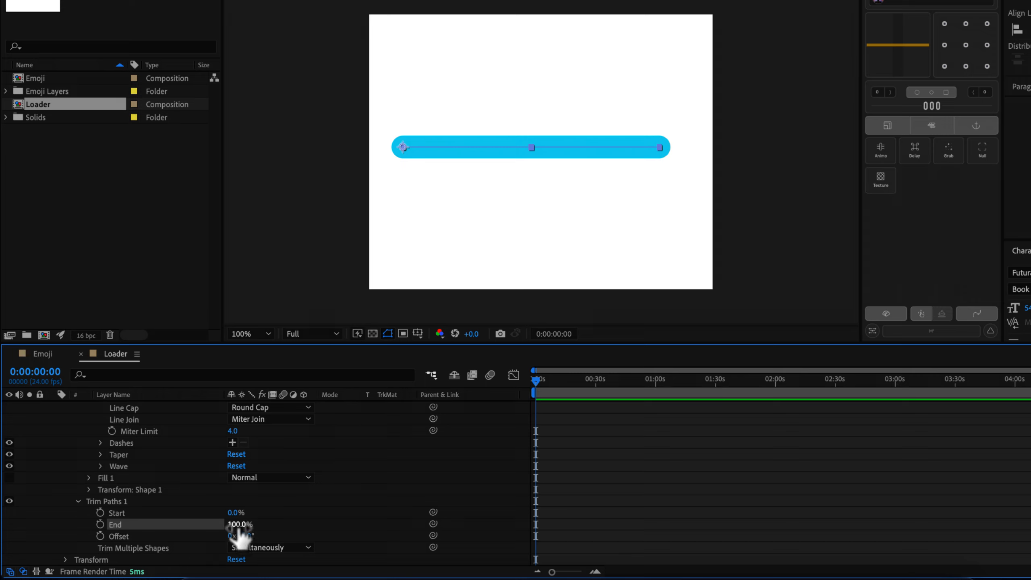
{"action": "mouse_move", "coordinate": [240, 528]}
{"action": "left_mouse_down"}
{"action": "mouse_move", "coordinate": [166, 529]}
{"action": "mouse_move", "coordinate": [239, 526]}
{"action": "mouse_move", "coordinate": [203, 526]}
{"action": "left_mouse_up"}
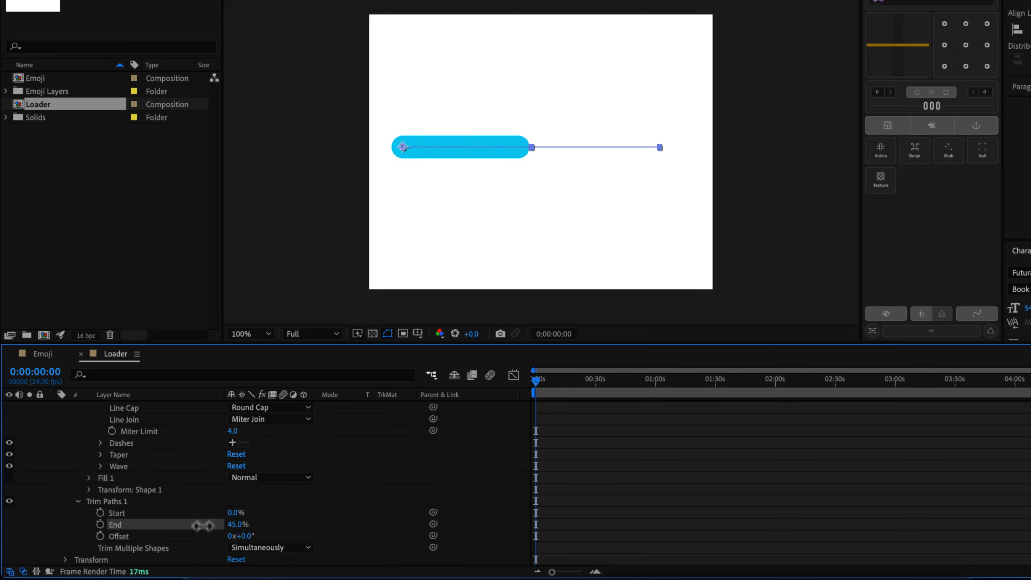